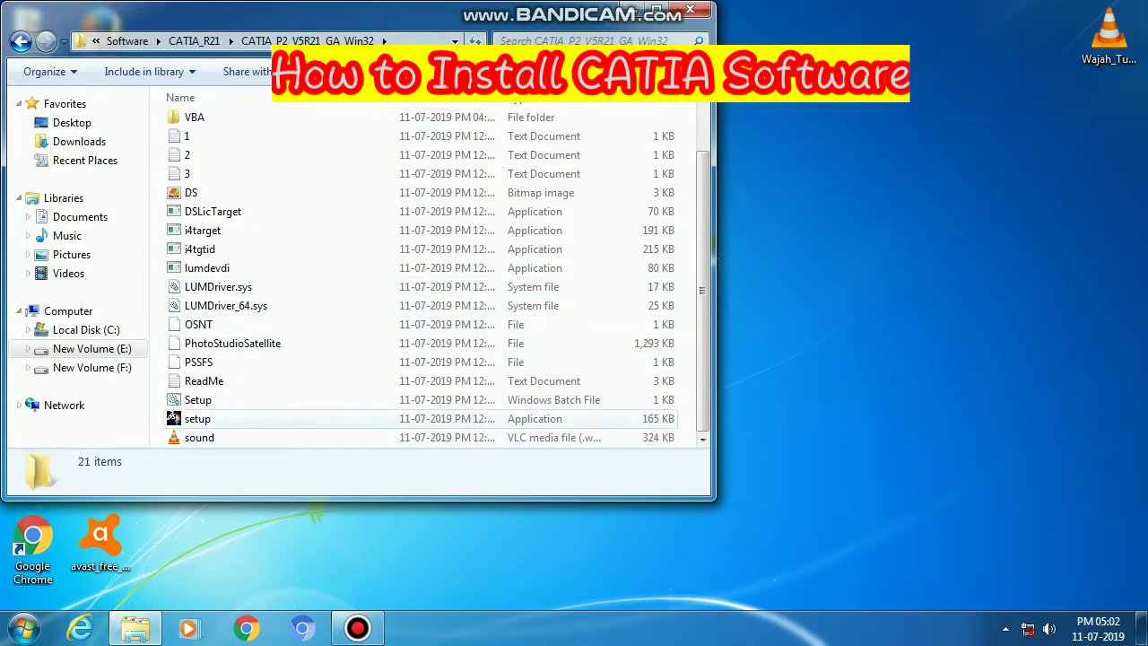
- Run the setup application and accept C:\Program Files\Dassault Systemes\B21 as the destination folder, creating the directory
left_click(171, 416)
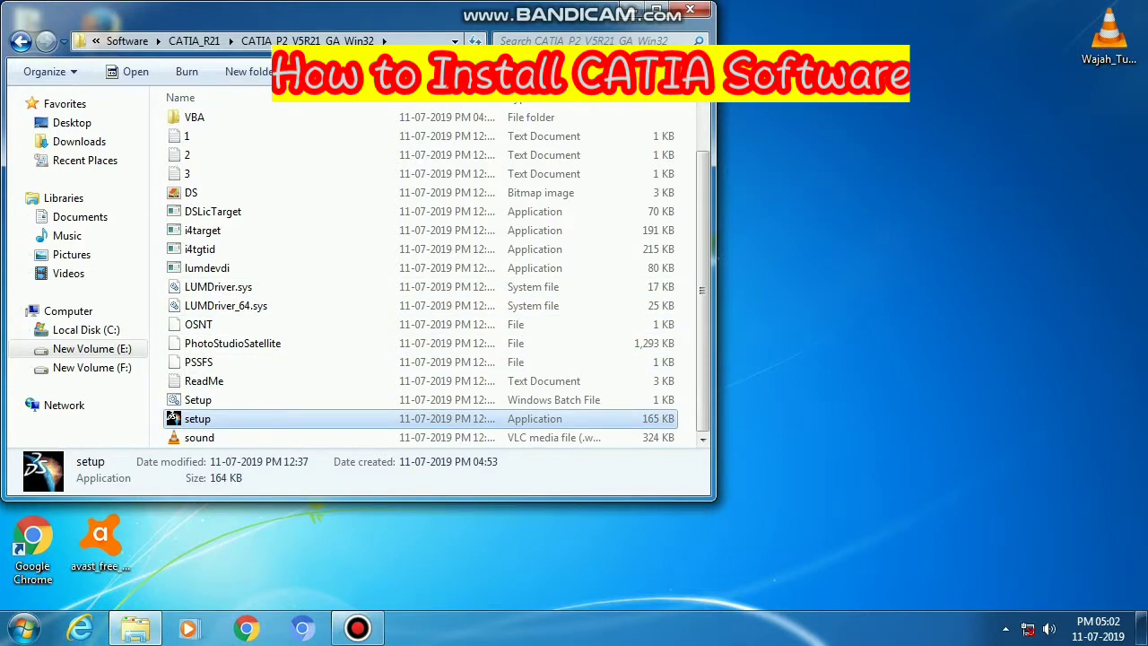
double_click(171, 416)
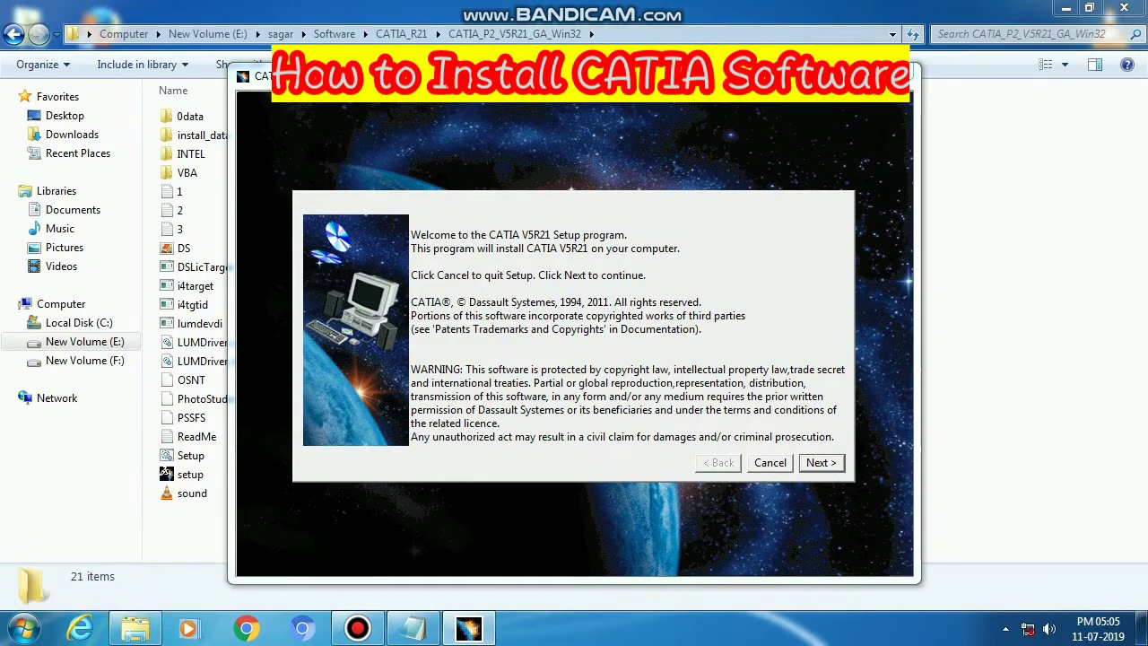
key("Return")
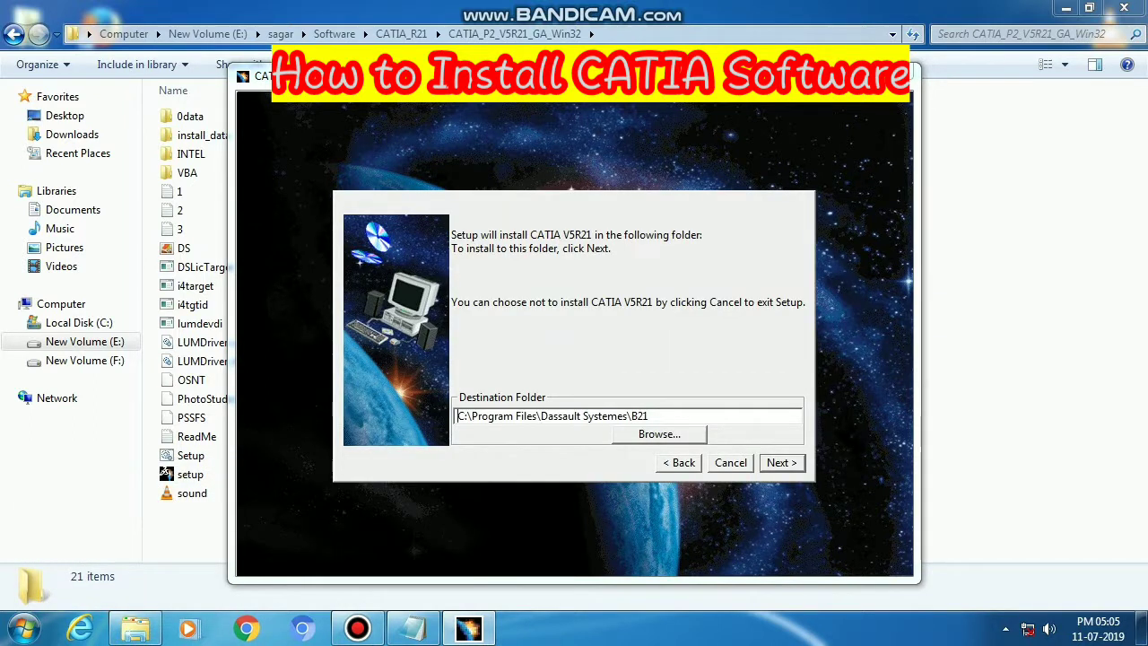
key("Return")
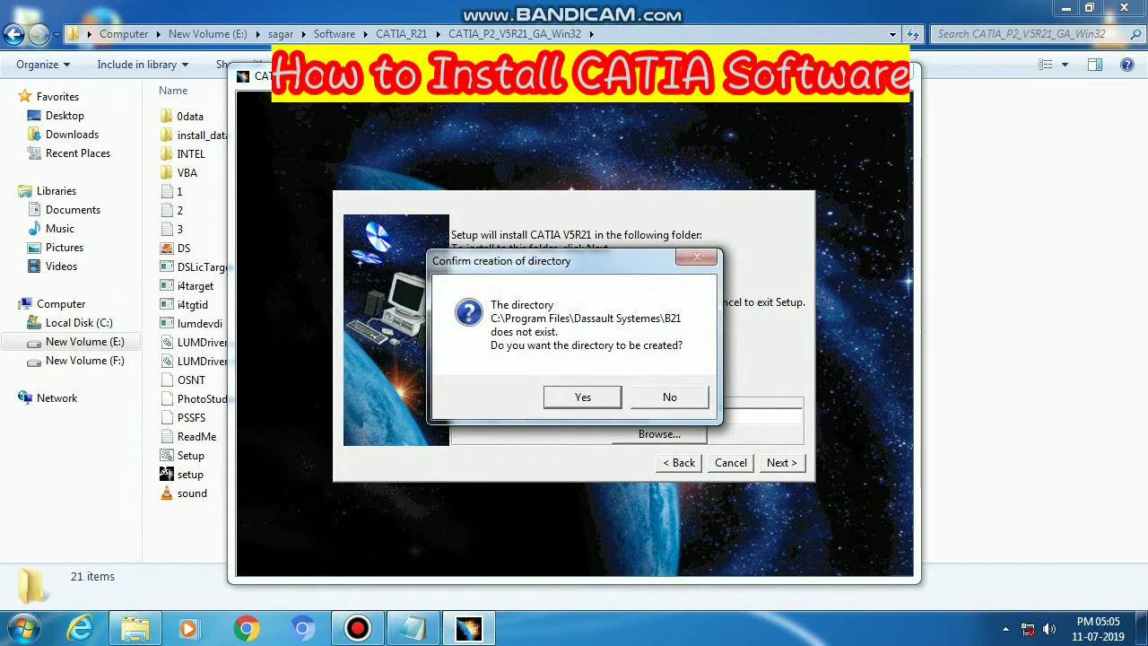
key("Return")
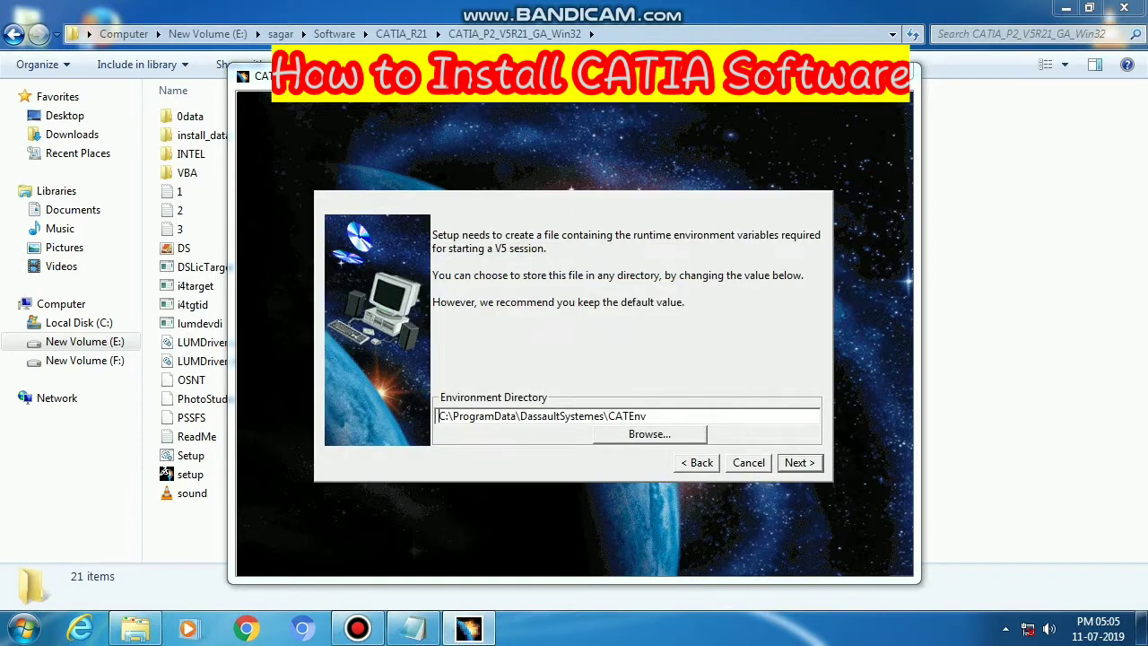
- Create C:\ProgramData\DassaultSystemes\CATEnv as the environment directory and choose the Complete setup type
key("Return")
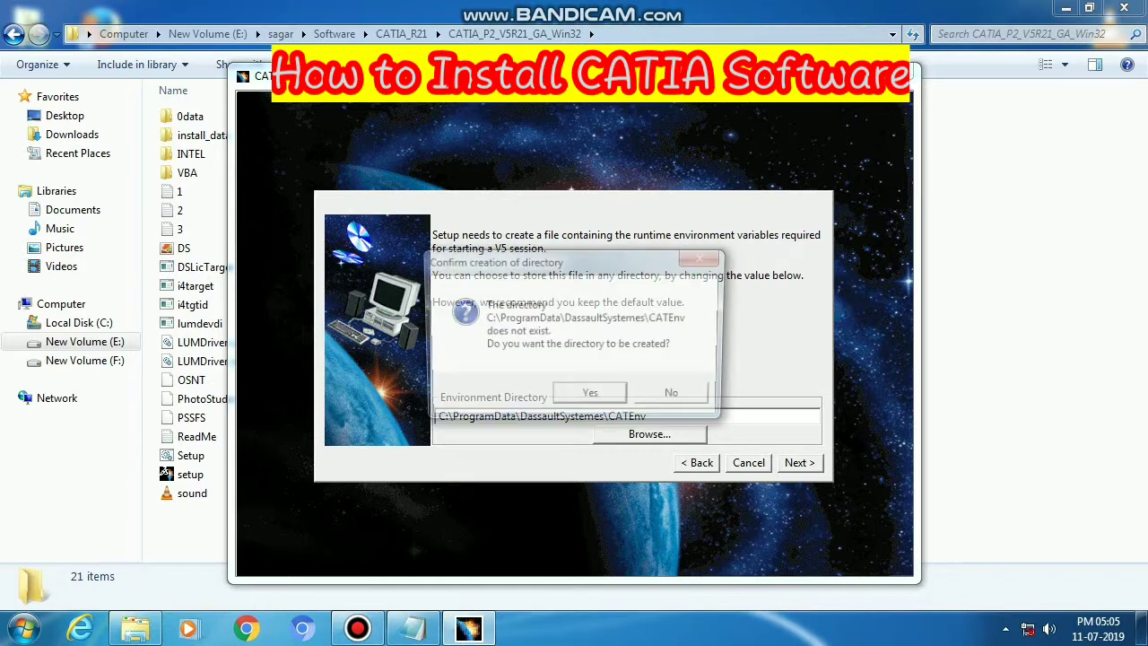
key("Return")
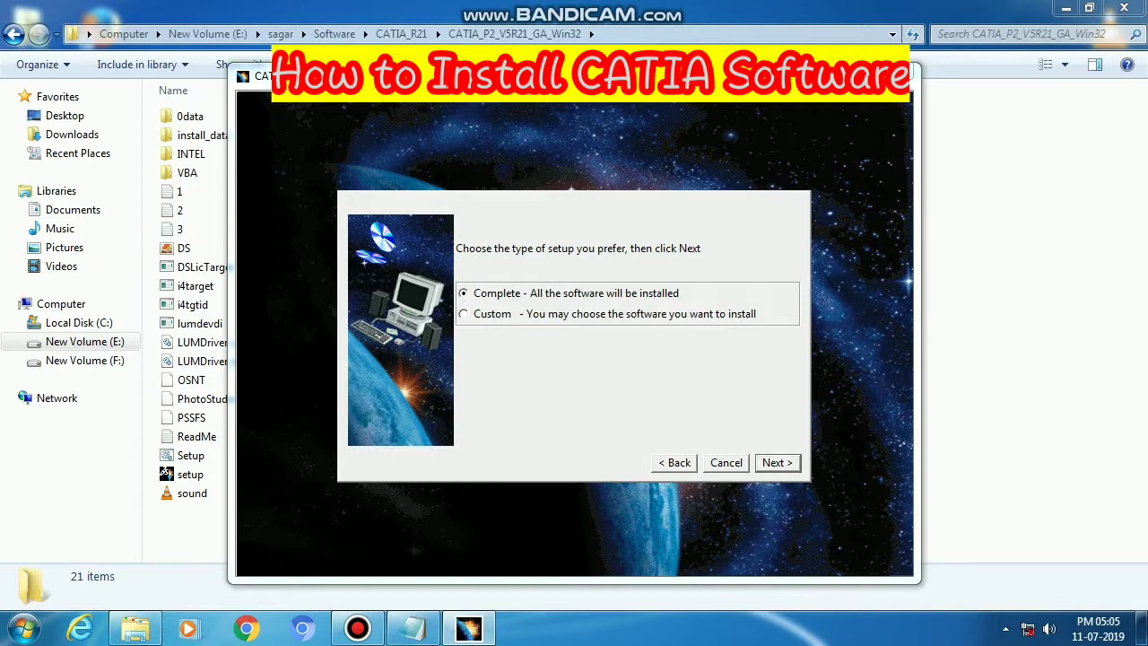
key("Return")
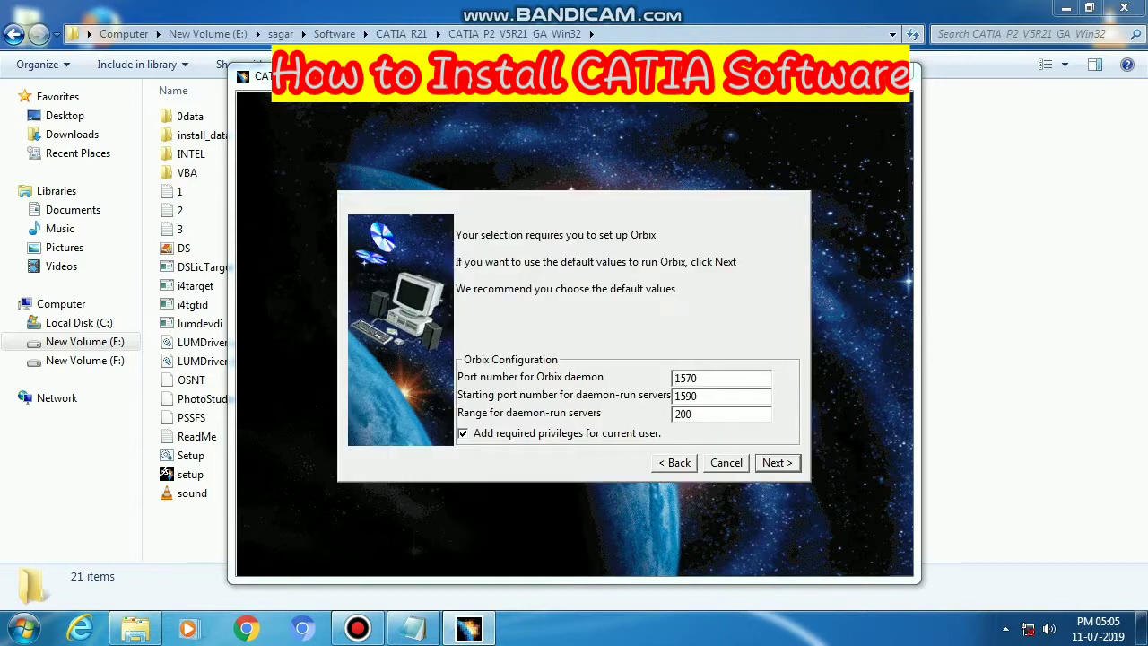
- Accept the default Orbix, servers timeout and communication port settings, with ENOVIA Vault Client setup enabled
key("Return")
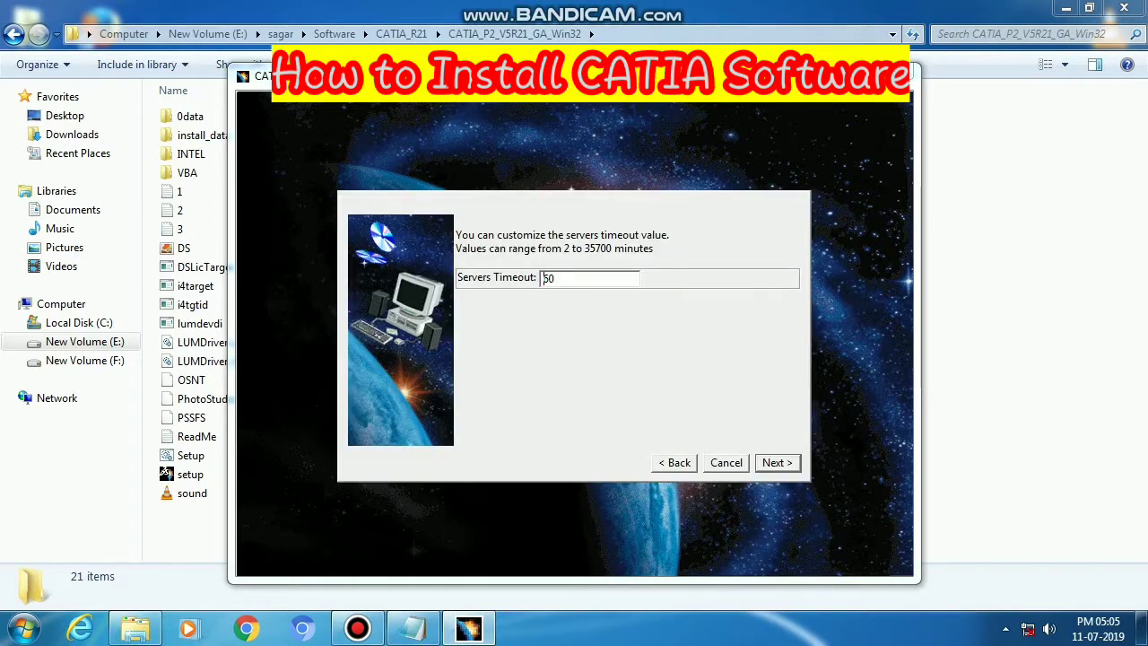
key("Return")
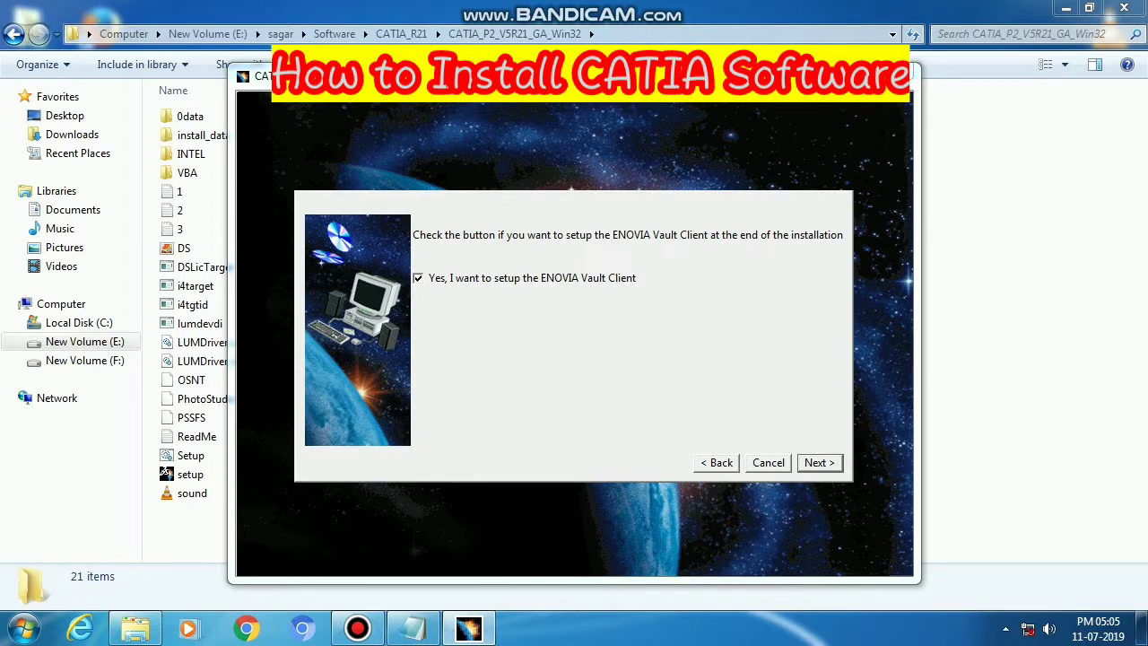
key("Return")
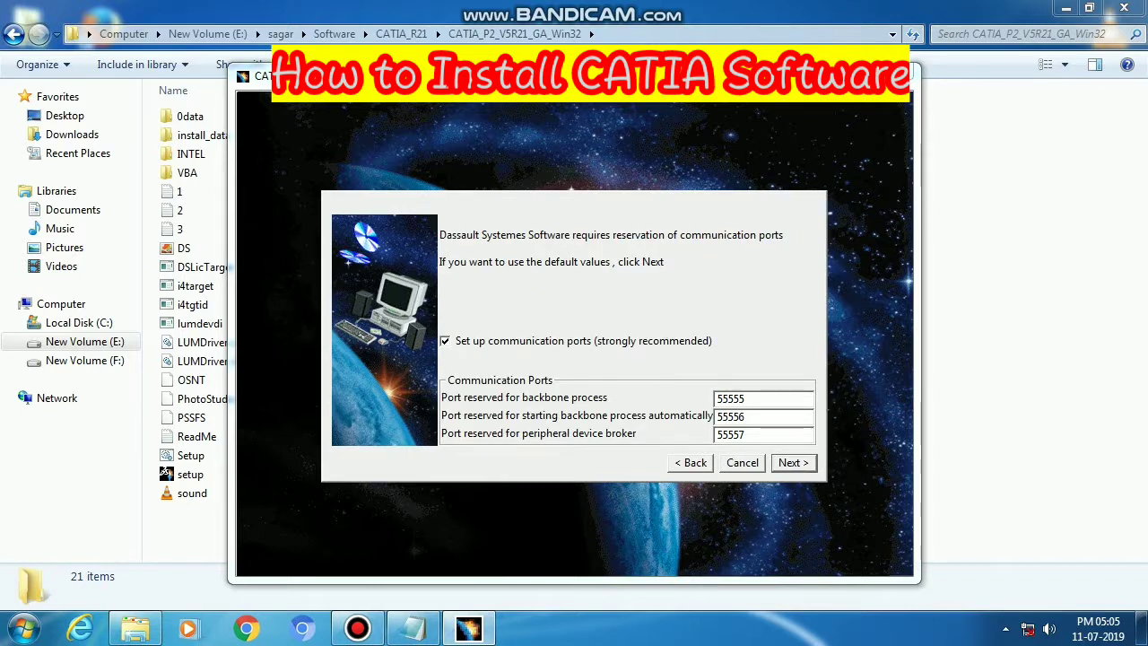
key("Return")
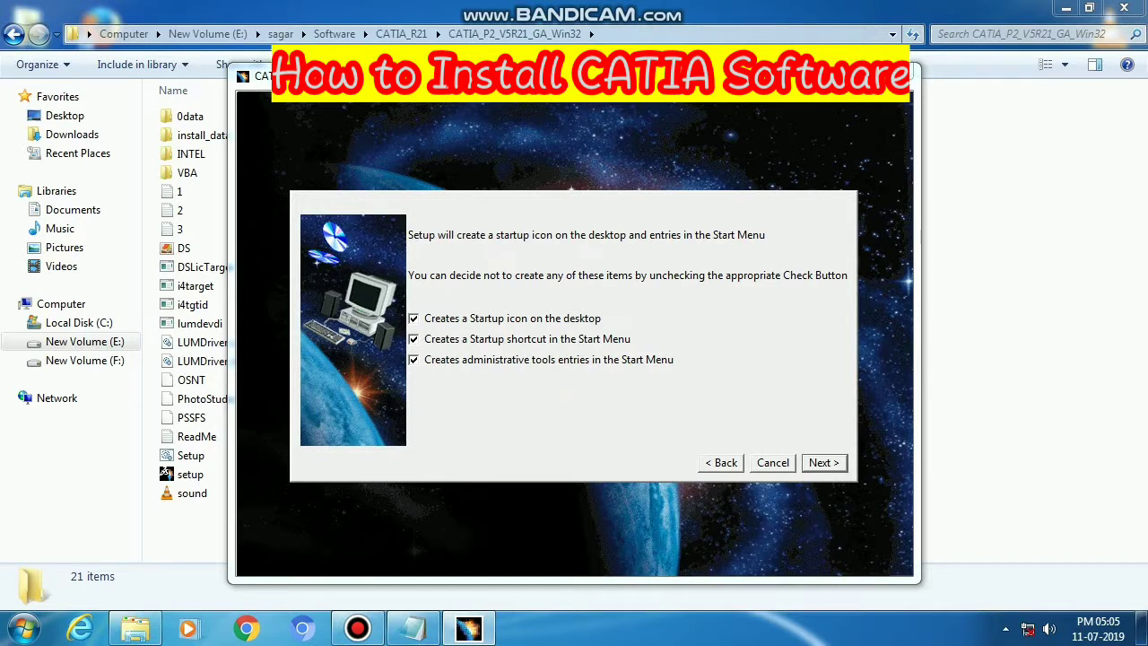
- Start the installation with all startup shortcuts enabled and without the online documentation
key("Return")
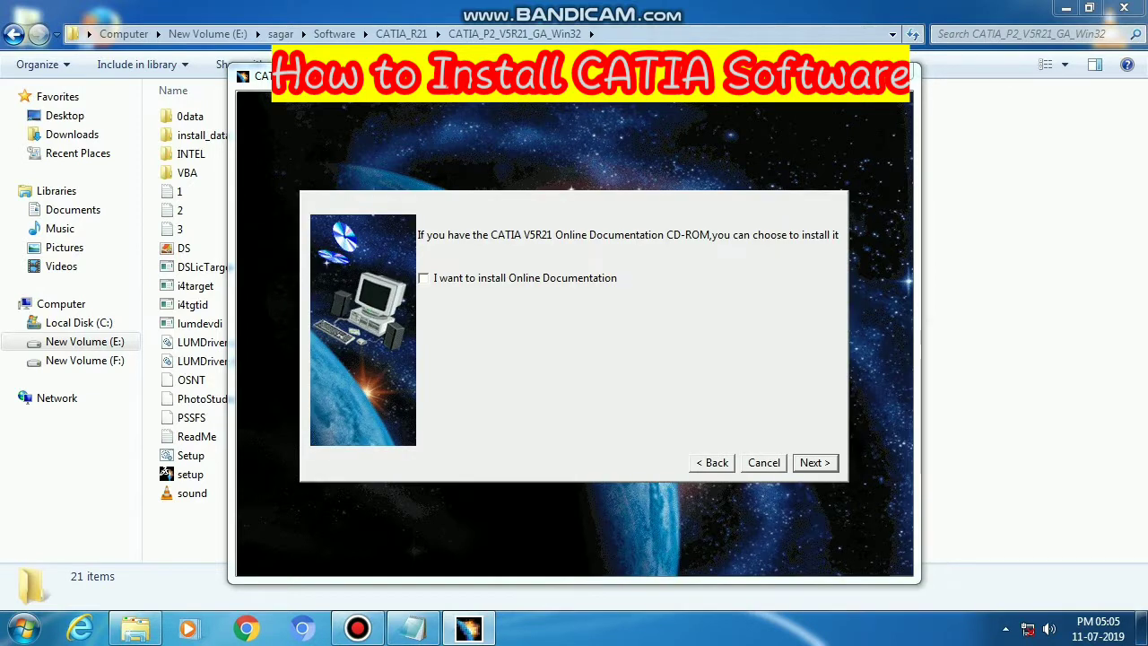
key("Return")
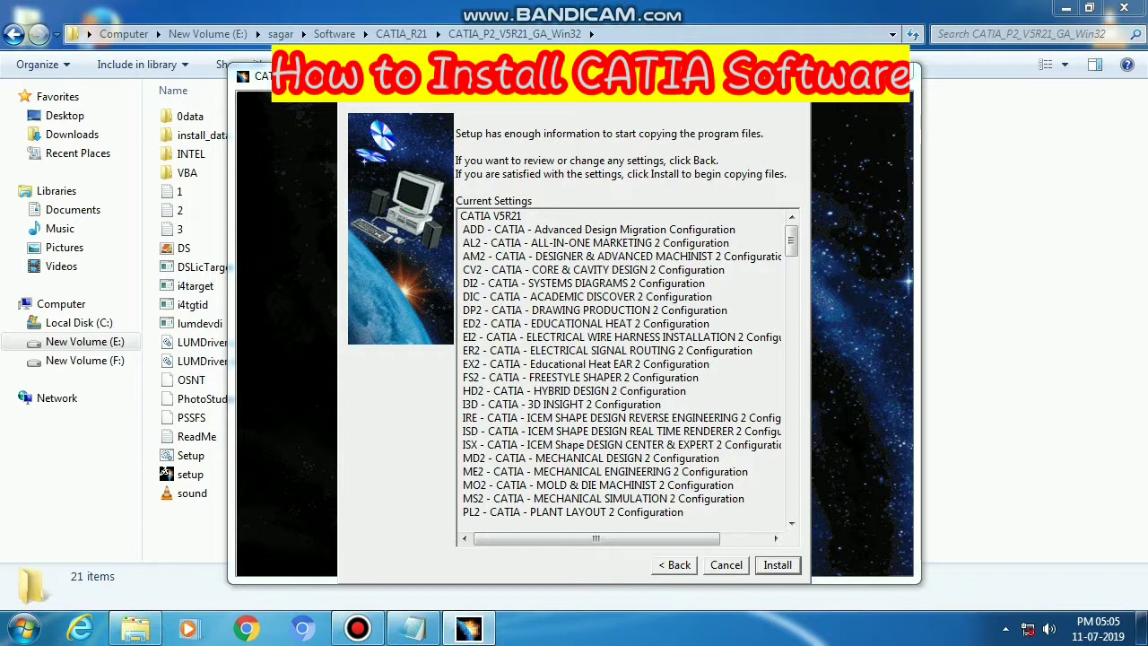
left_click(778, 564)
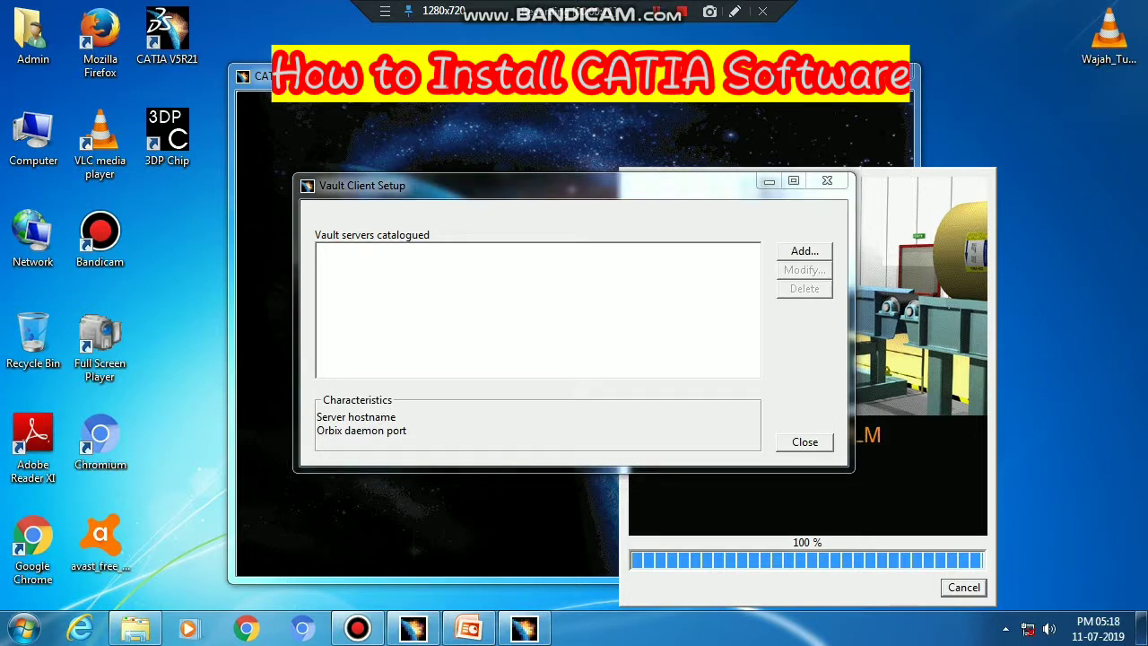
- Catalogue the vault server ENOVIAVaultServer on host ADMIN-PC with port 1570, and finish setup with the launch option enabled
left_click(804, 251)
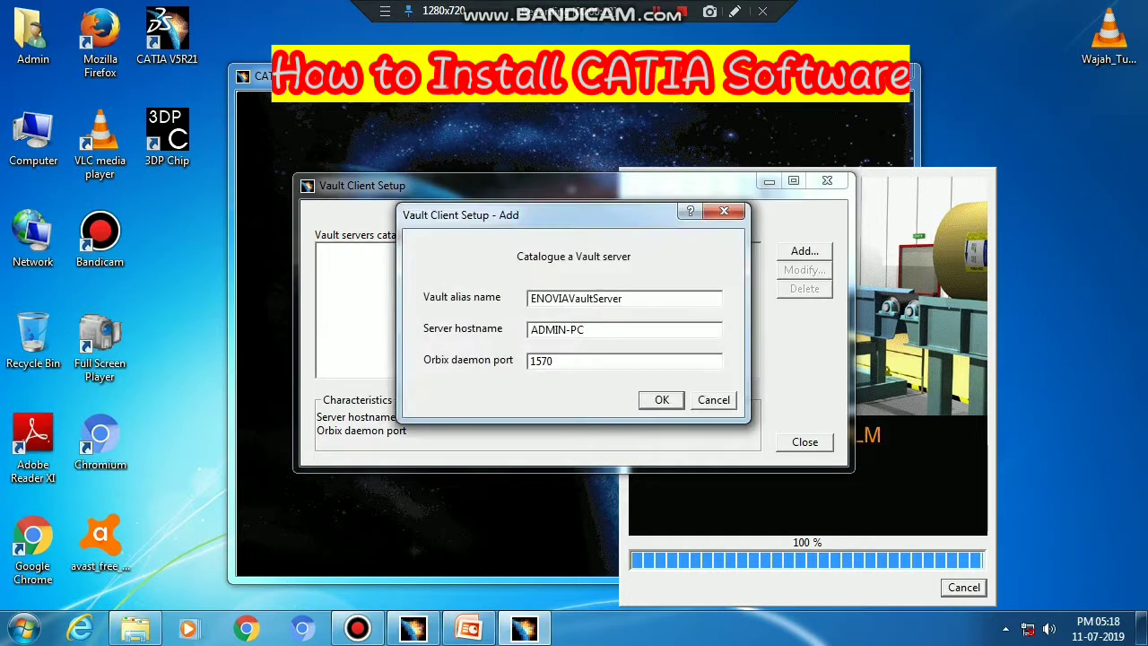
key("Return")
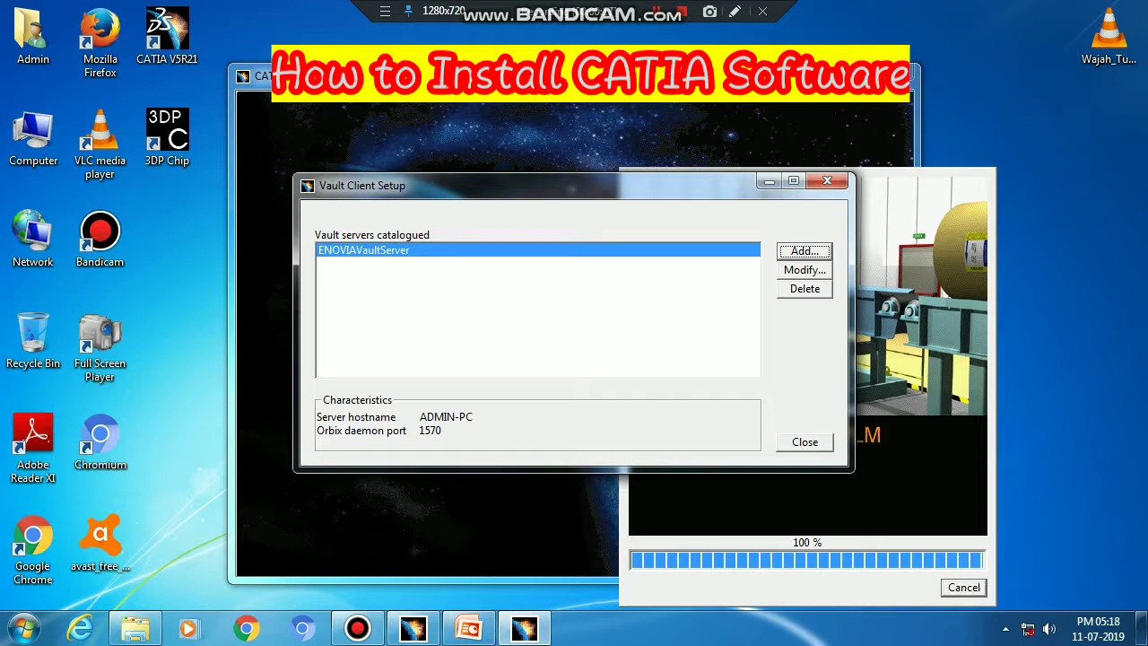
left_click(804, 442)
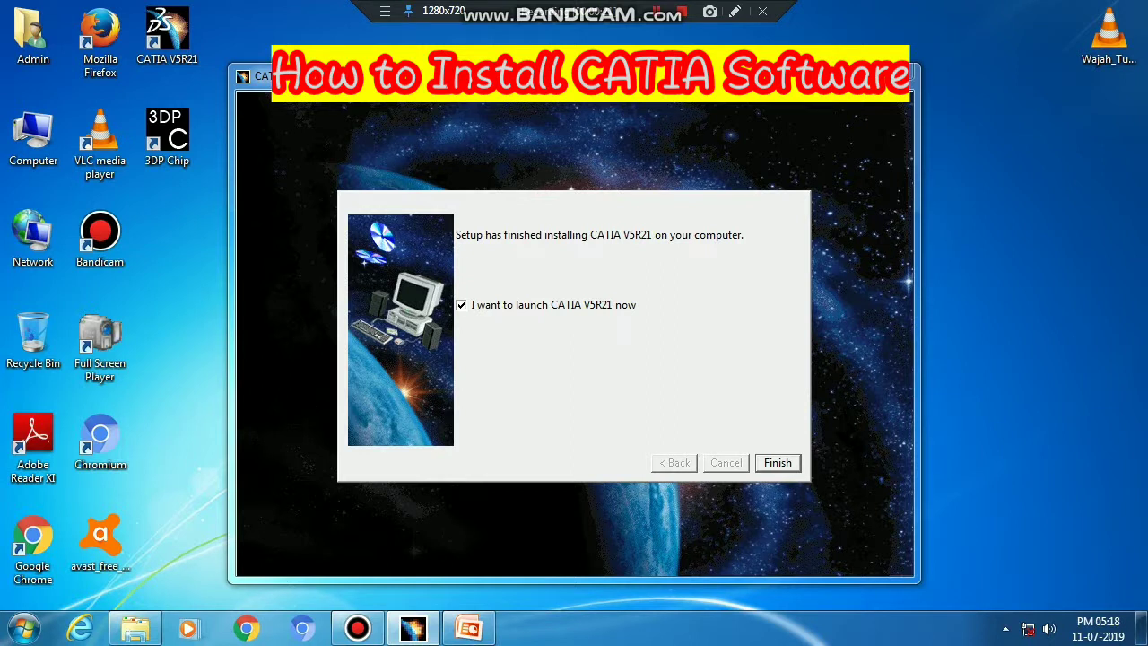
key("Return")
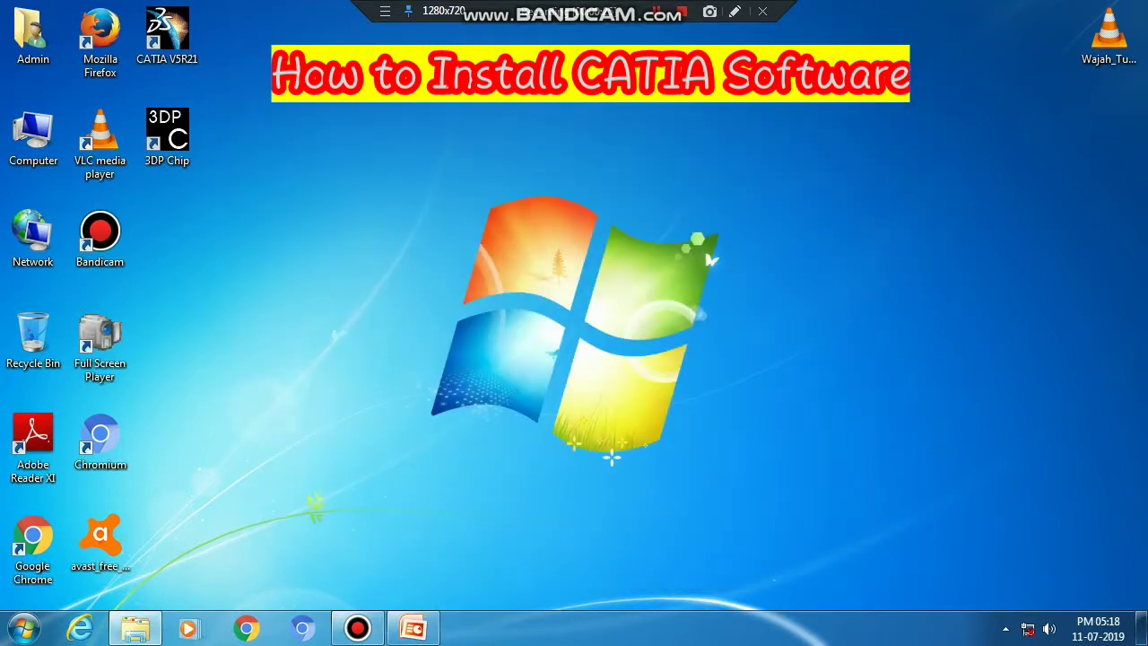
- Open CATIA V5R21, allow it through Windows Firewall on public networks, and close the License Manager
left_click(168, 36)
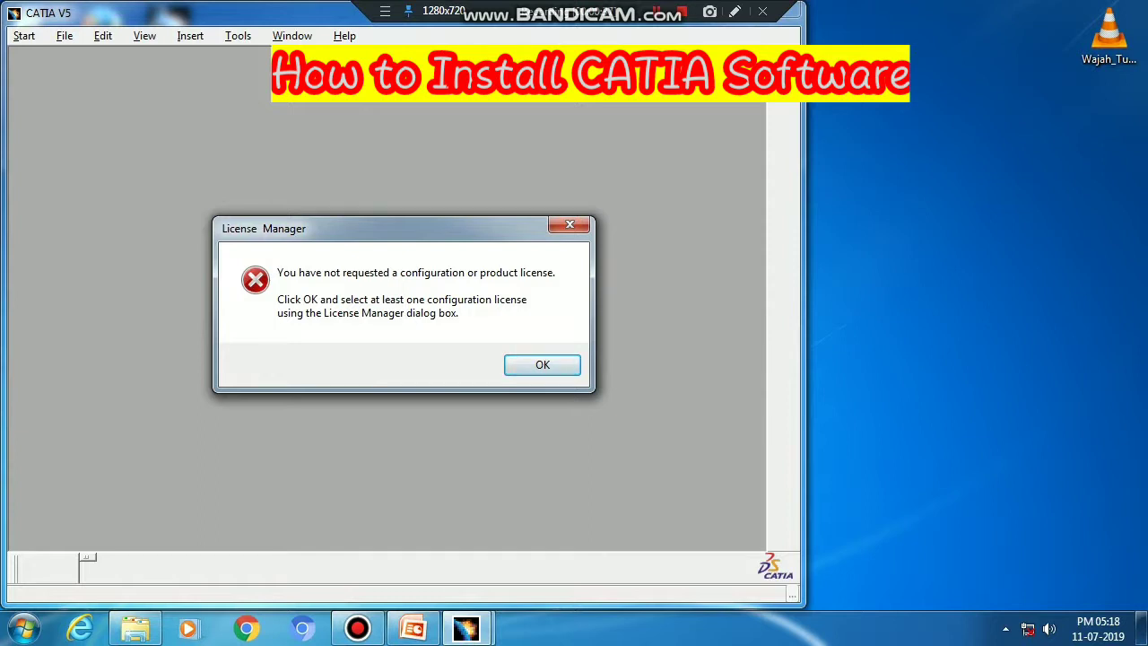
key("Return")
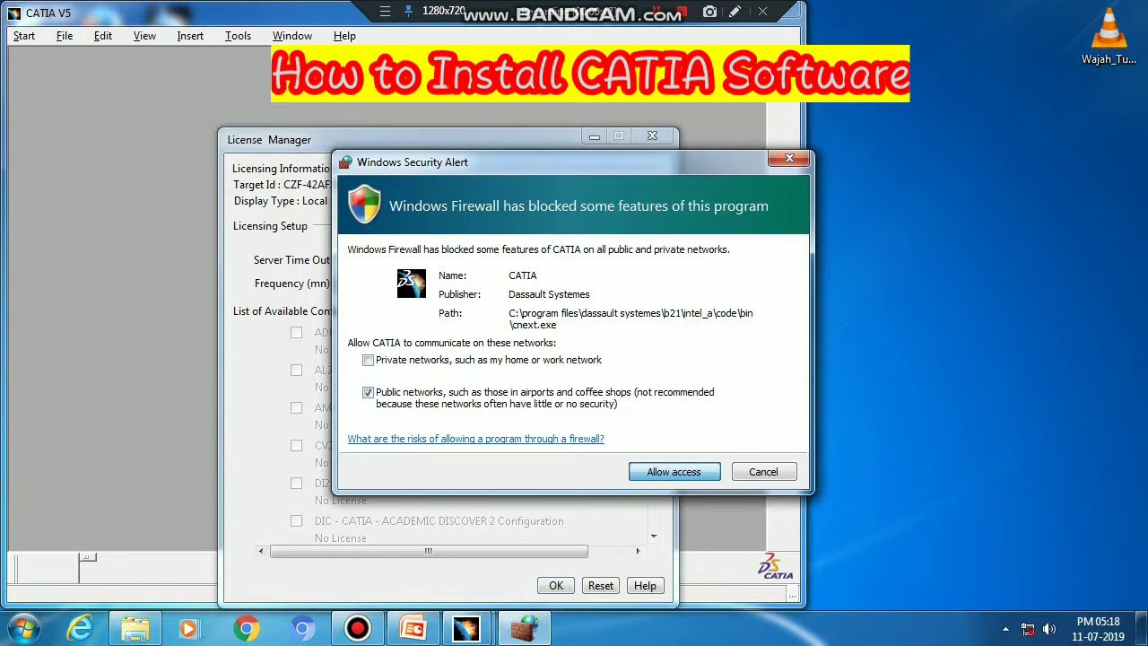
left_click(674, 471)
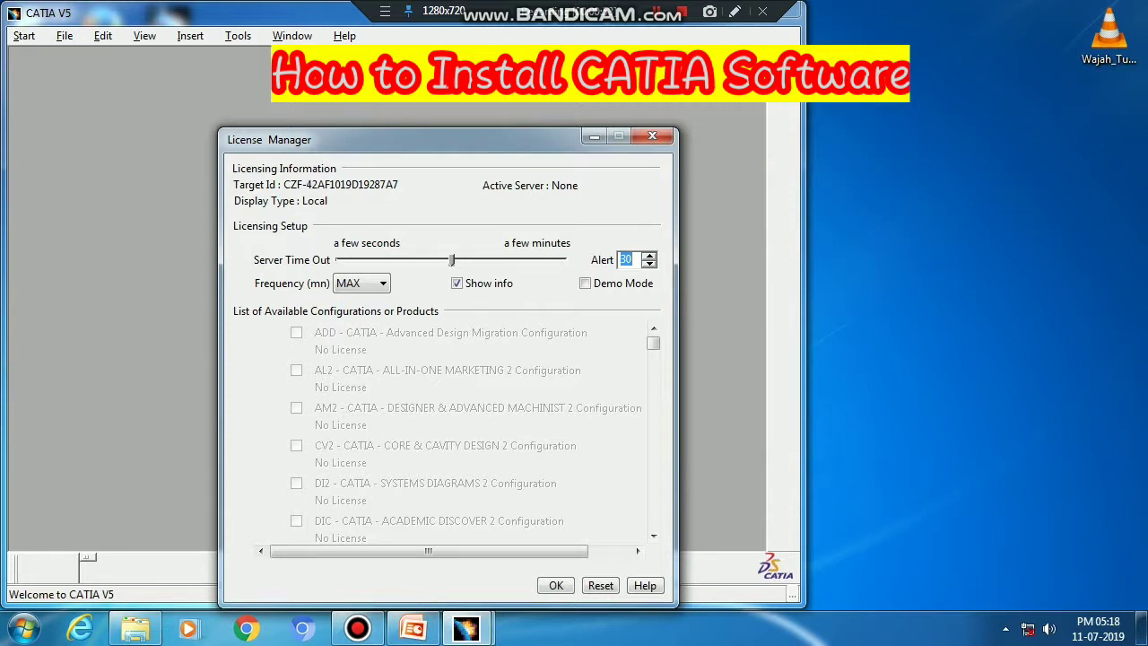
left_click(652, 136)
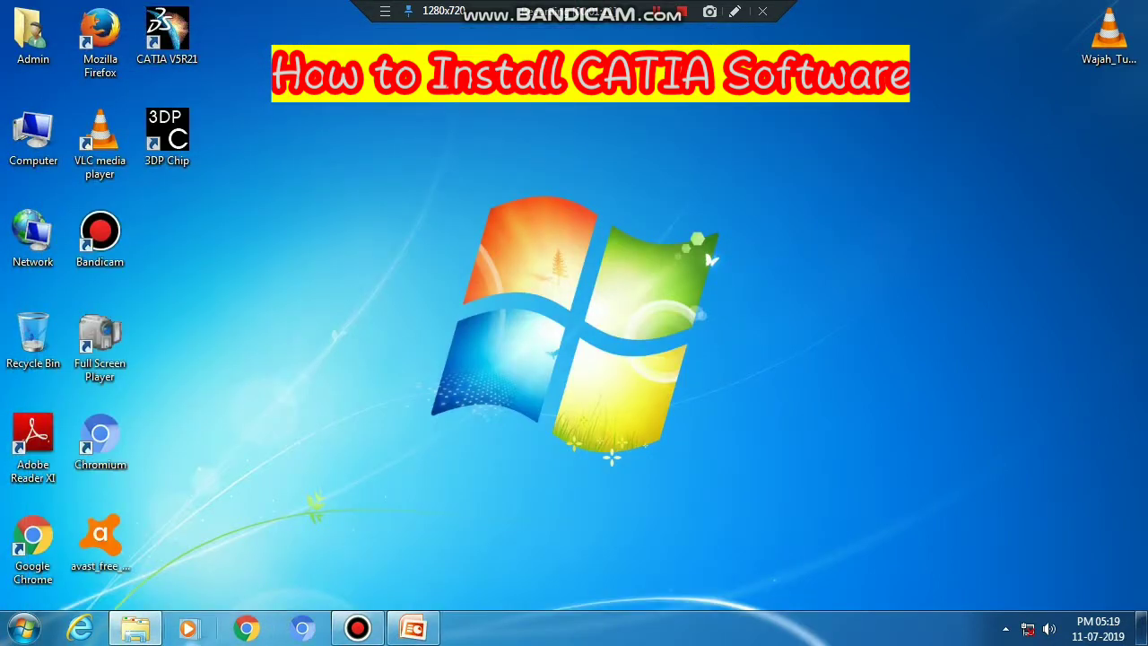
- Copy JS0GROUP.dll from the Software\CATIA_R21\Crack\Win32 folder on drive E in Windows Explorer
left_click(136, 627)
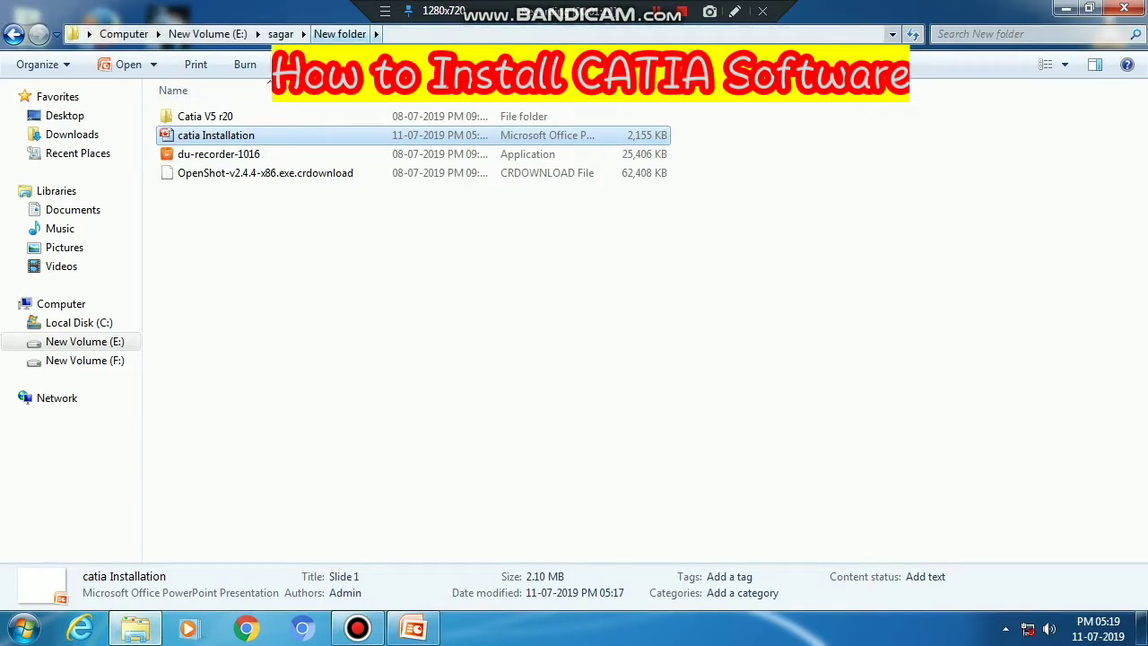
left_click(281, 34)
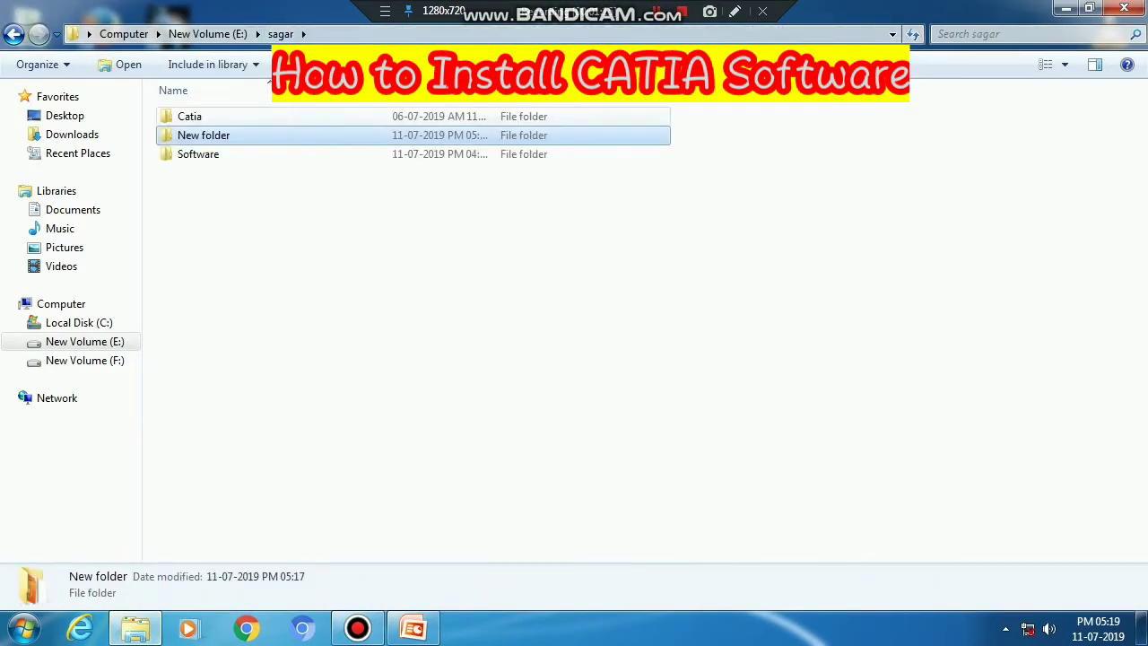
double_click(198, 155)
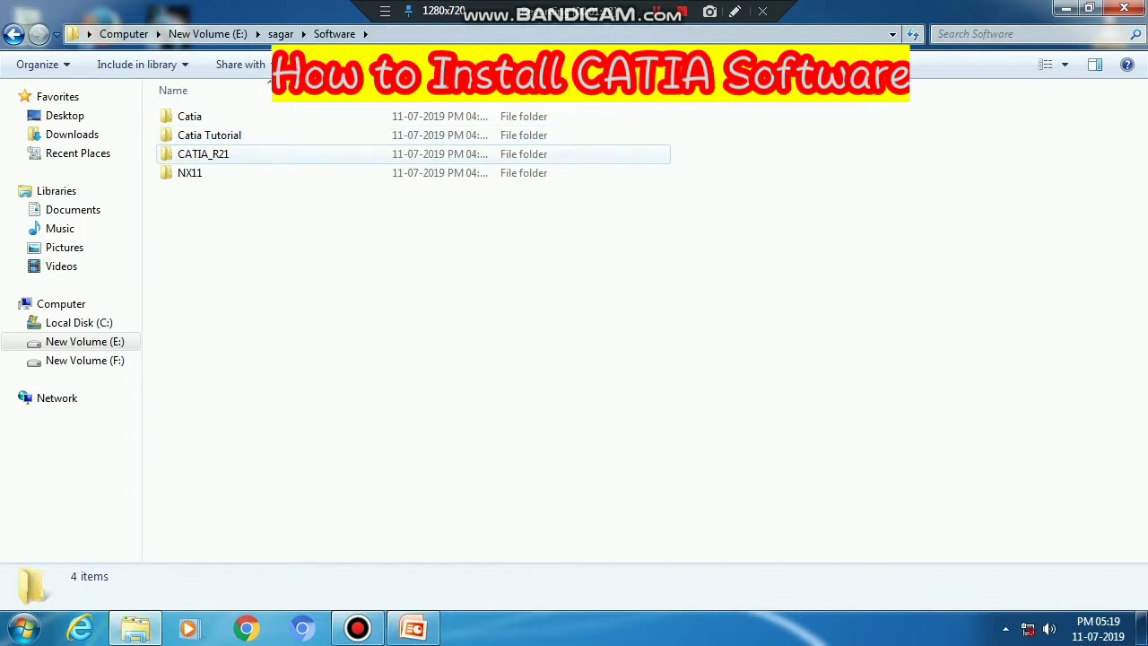
double_click(202, 153)
double_click(192, 135)
left_click(192, 116)
double_click(192, 116)
left_click(205, 115)
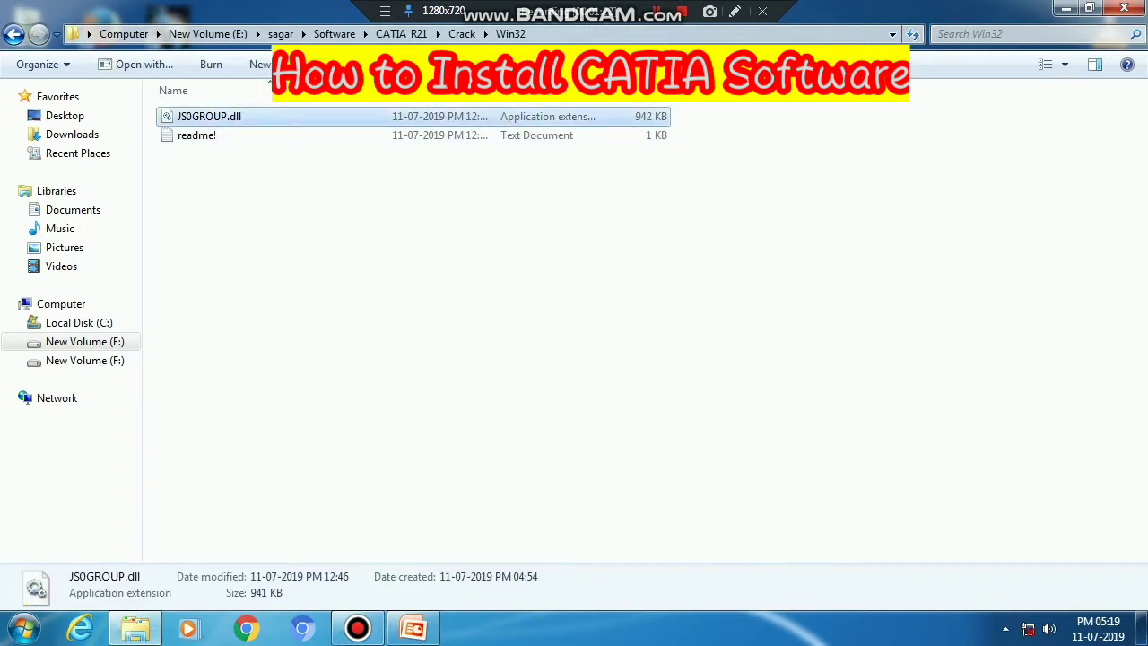
right_click(262, 116)
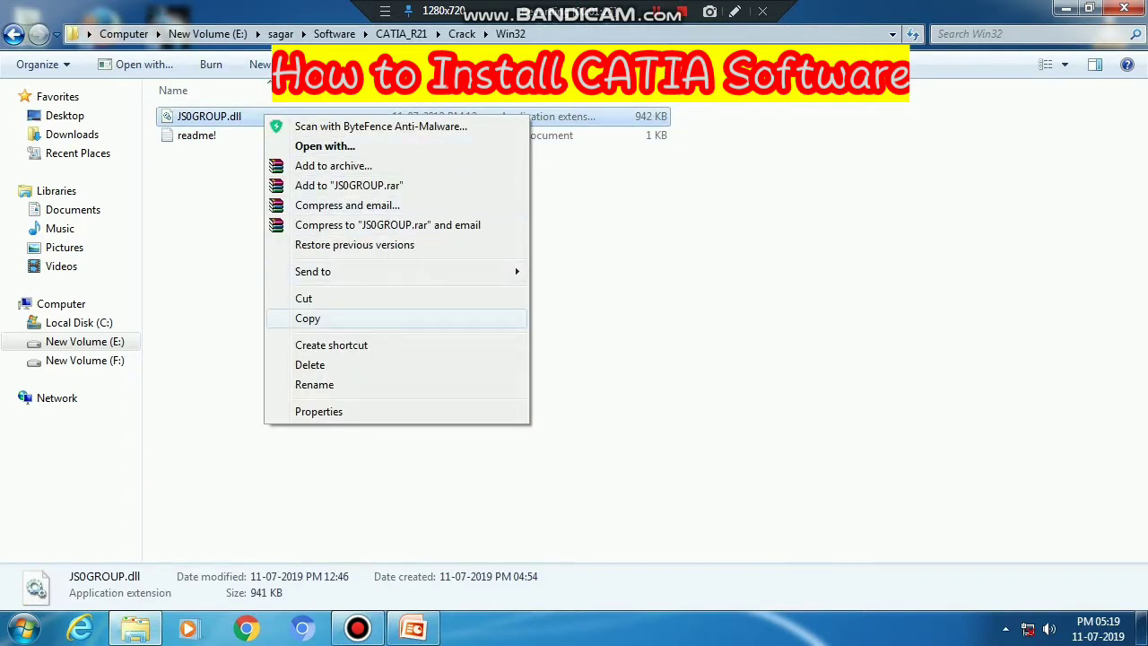
left_click(308, 319)
- Check the target path in the readme! file and paste JS0GROUP.dll into C:\Program Files\Dassault Systemes
double_click(204, 136)
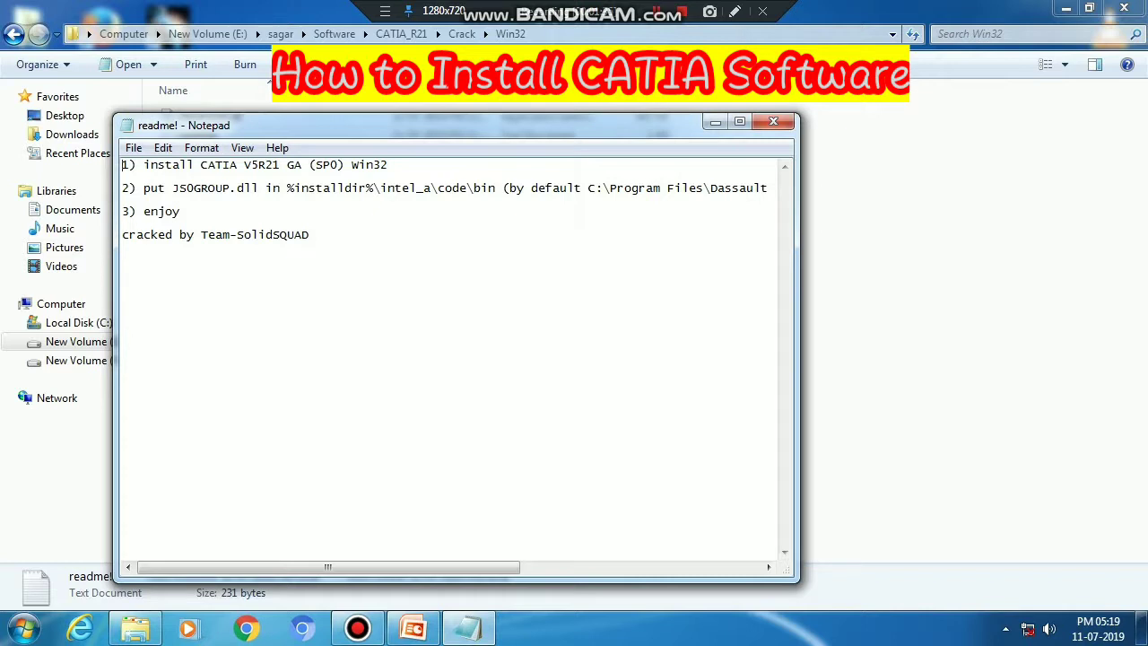
left_click_drag(589, 188, 767, 189)
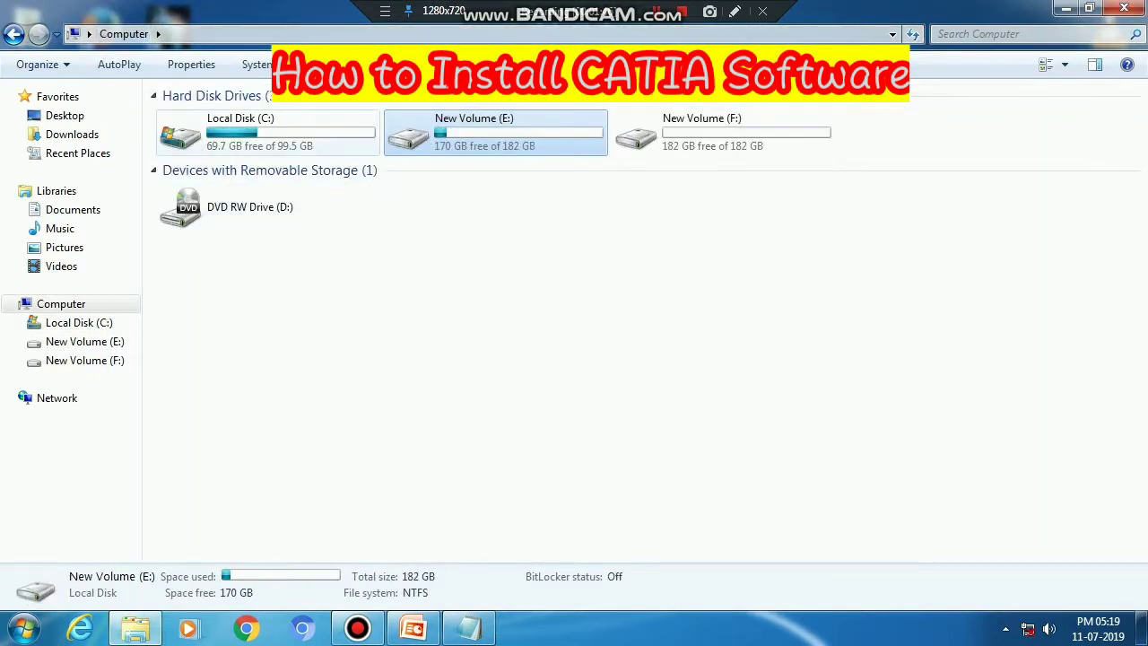
double_click(260, 133)
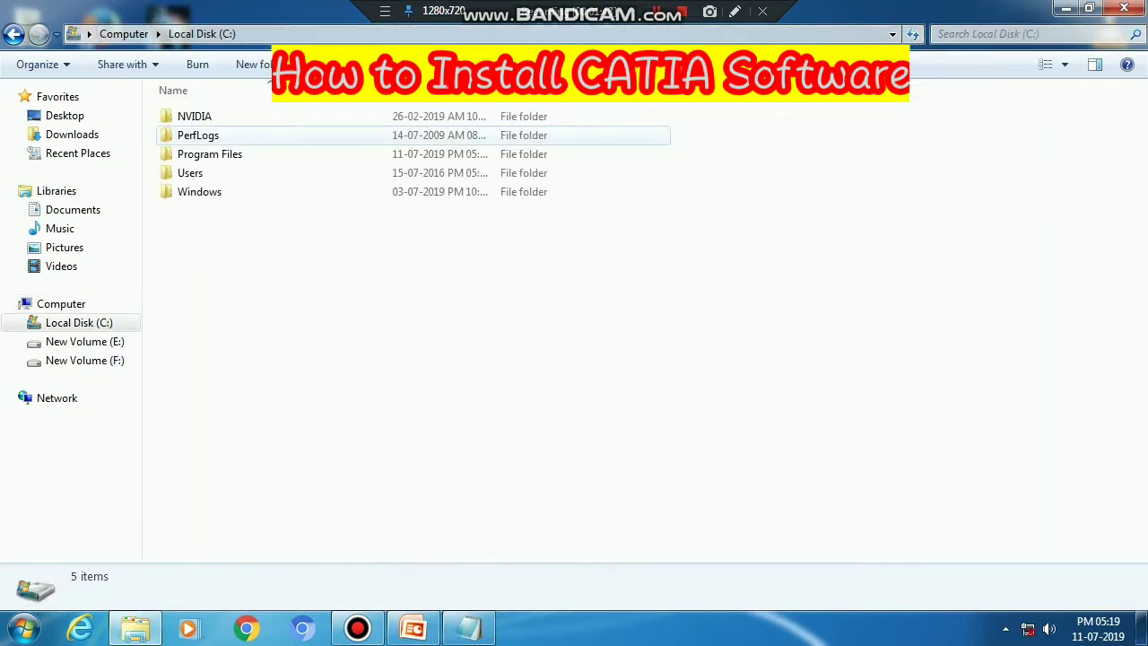
left_click(224, 154)
double_click(225, 154)
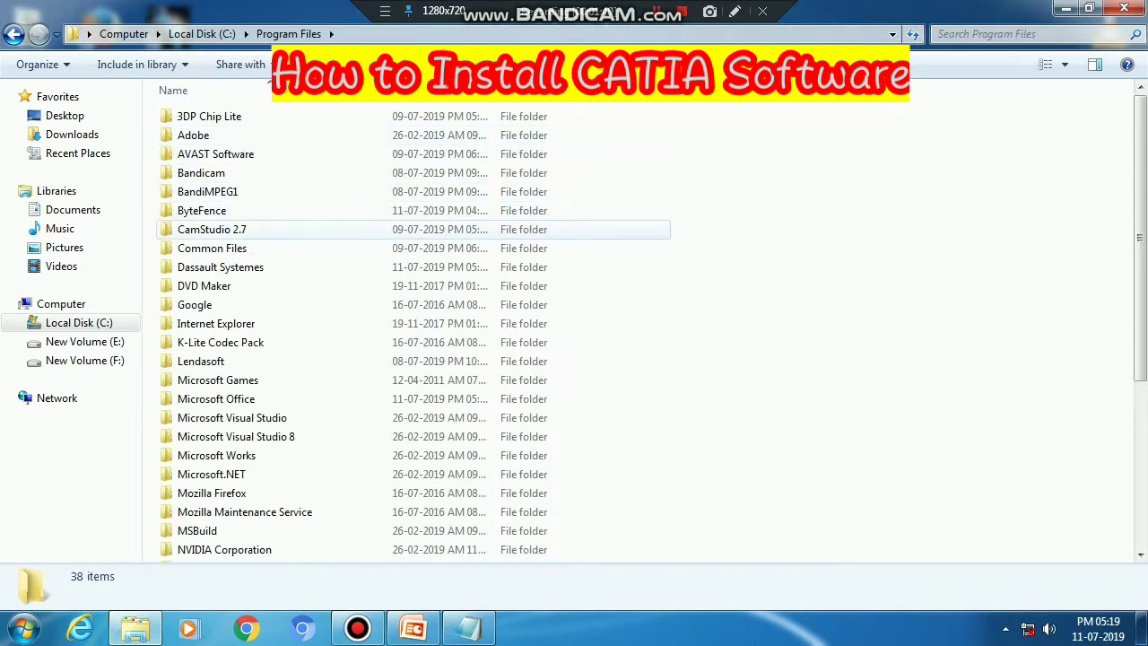
left_click(224, 267)
double_click(220, 267)
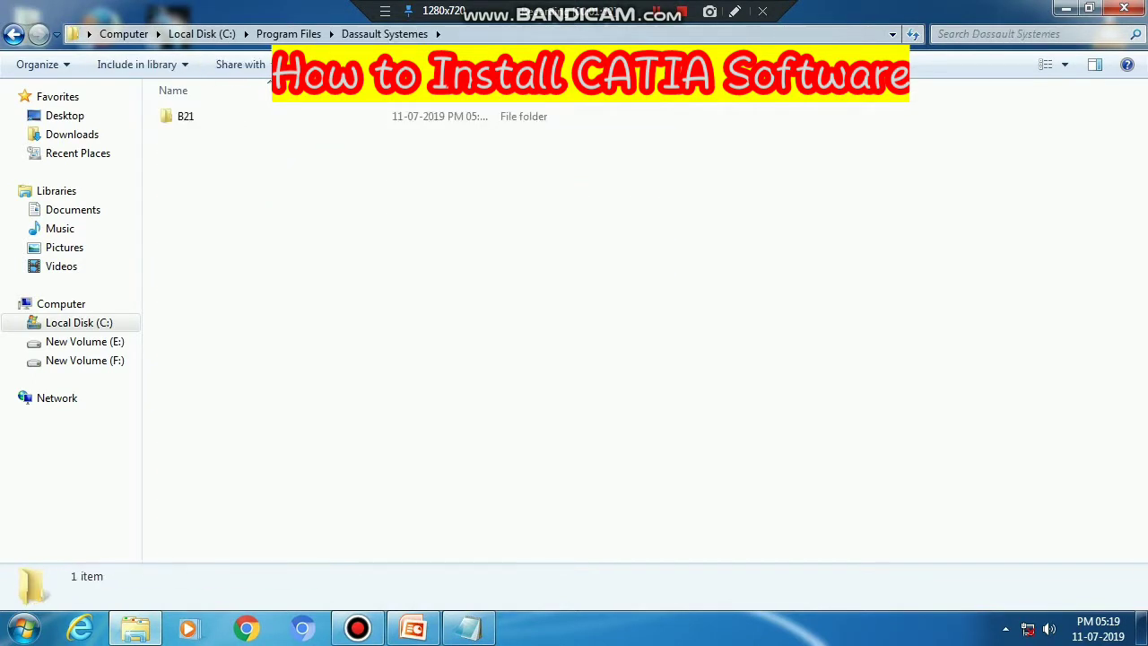
right_click(251, 180)
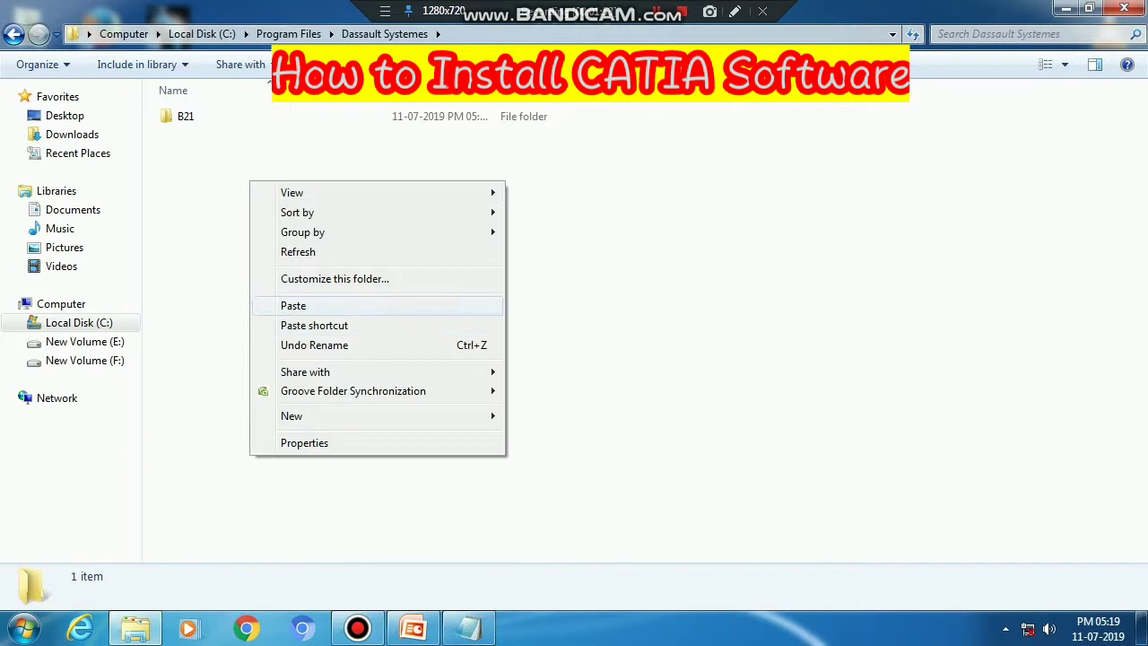
left_click(293, 306)
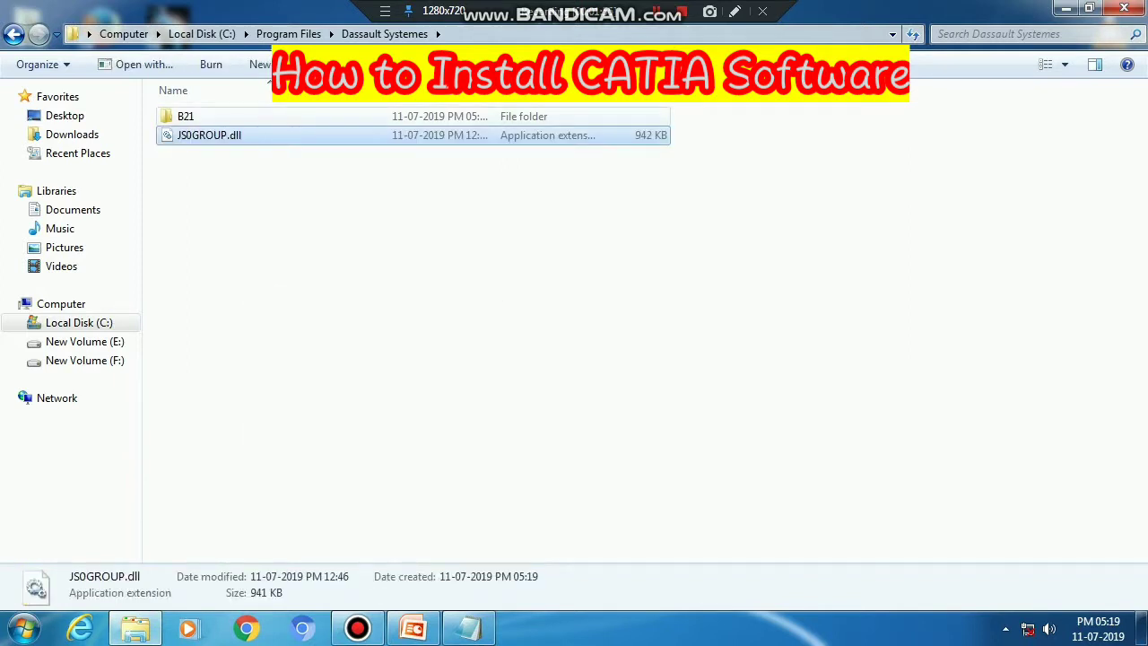
- Look up the full destination path for JS0GROUP.dll in the readme! file, down to the subfolders of B21
double_click(186, 116)
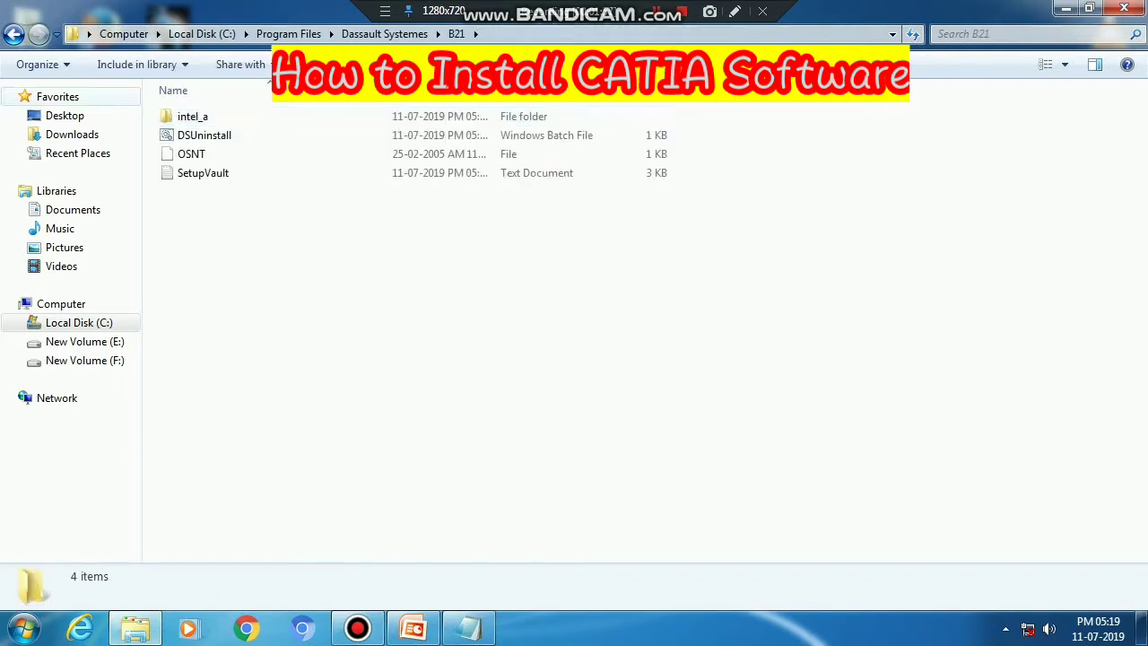
left_click(13, 34)
left_click(209, 136)
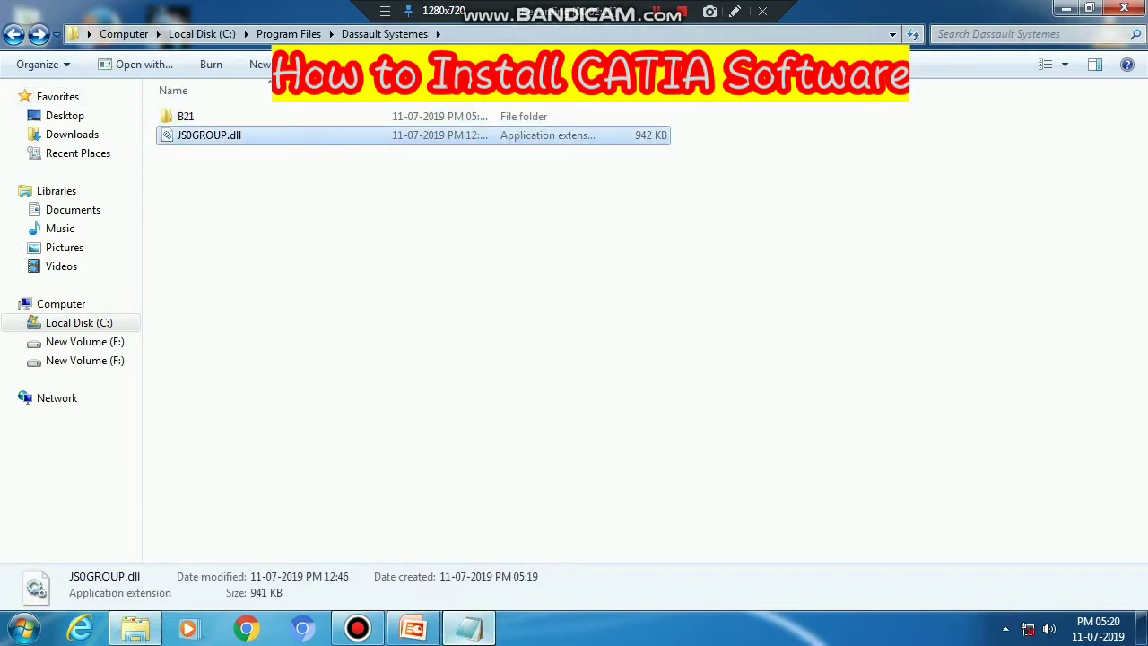
left_click(469, 628)
left_click_drag(617, 188, 777, 188)
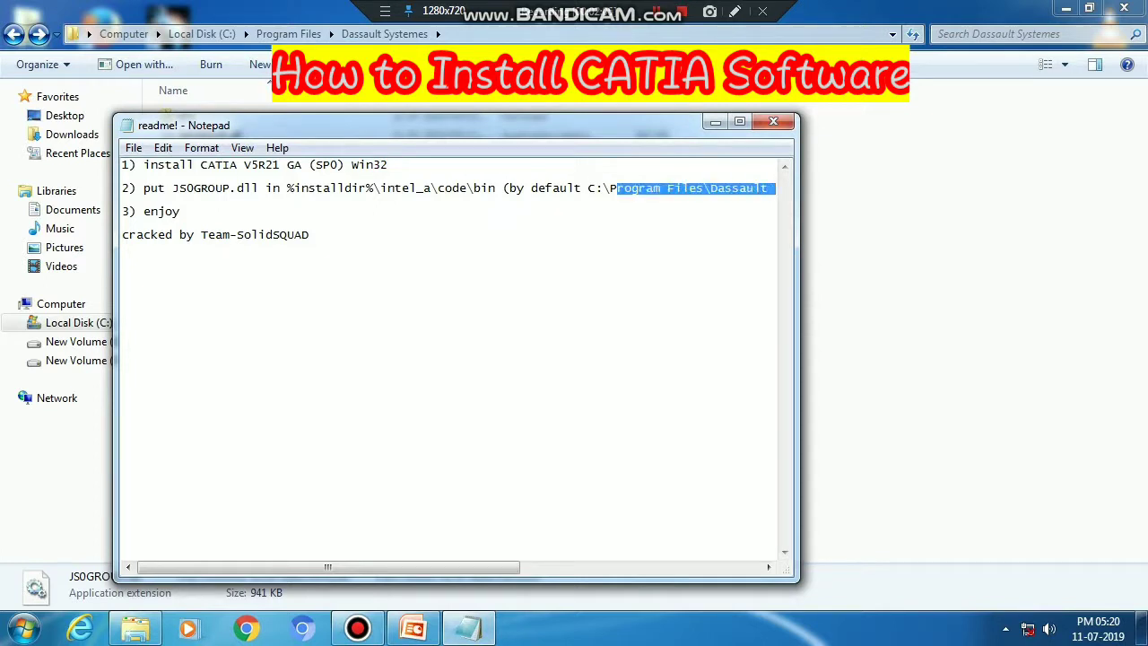
left_click_drag(327, 567, 568, 566)
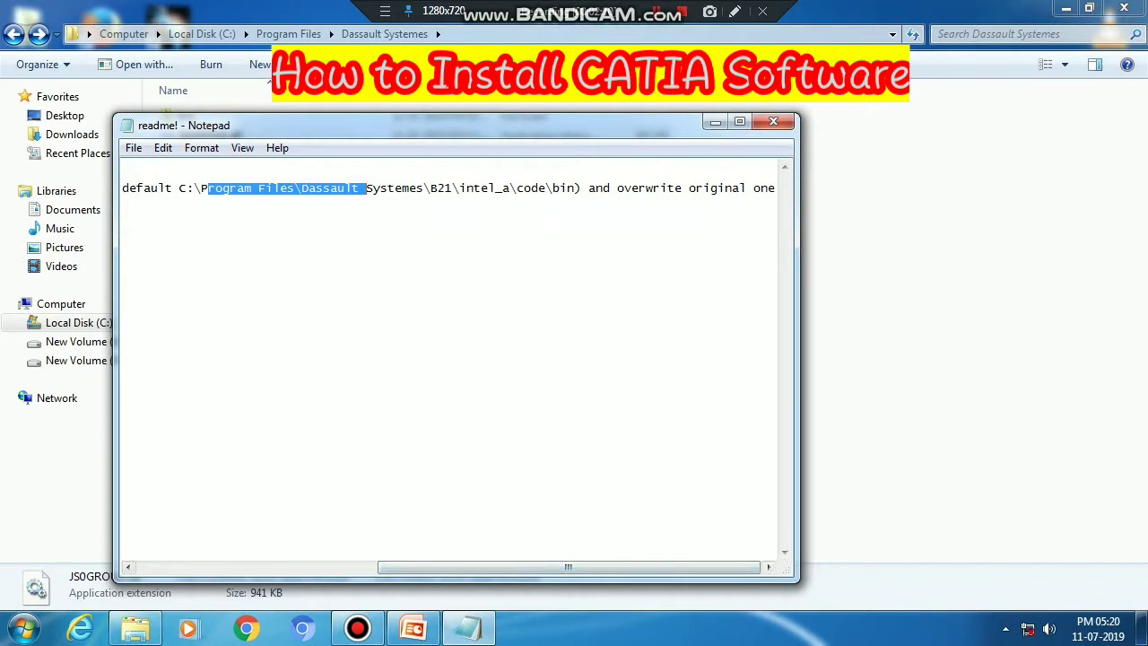
left_click_drag(438, 188, 525, 187)
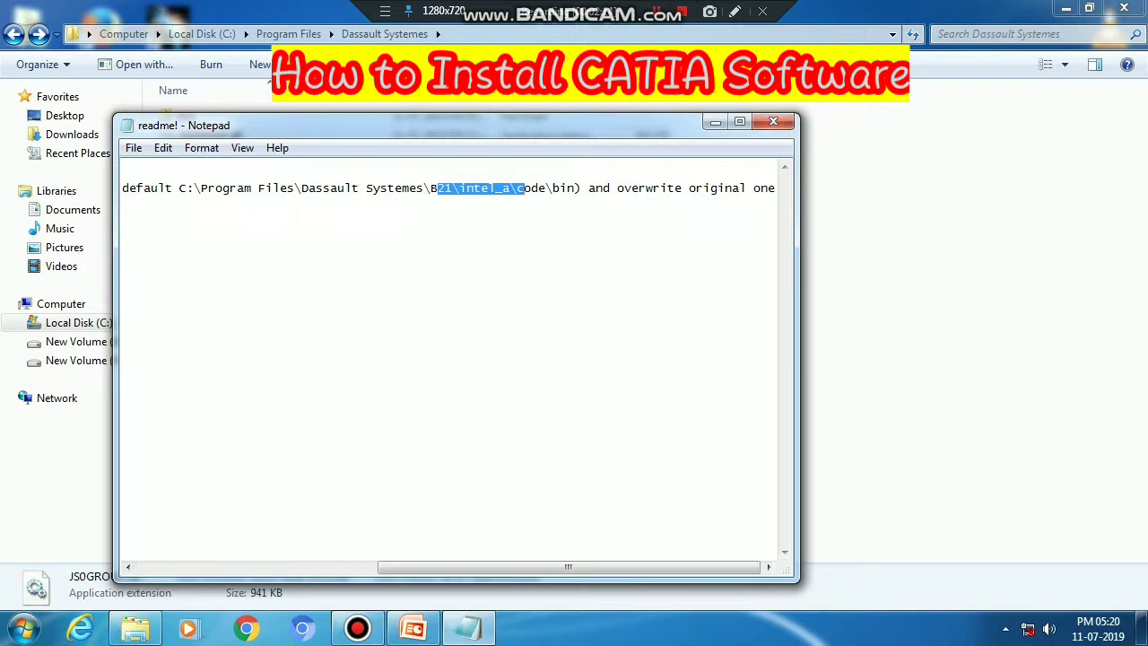
- Cut JS0GROUP.dll from the Dassault Systemes folder and open the B21\intel_a folder
left_click(714, 122)
right_click(286, 136)
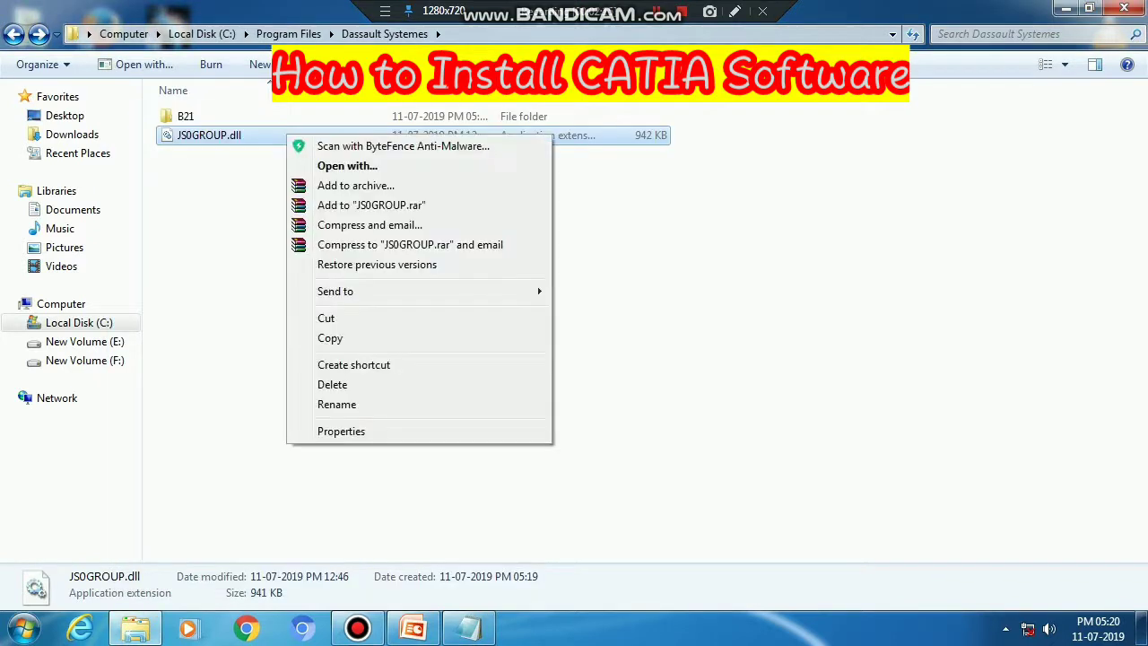
key("Return")
key("Up")
key("Return")
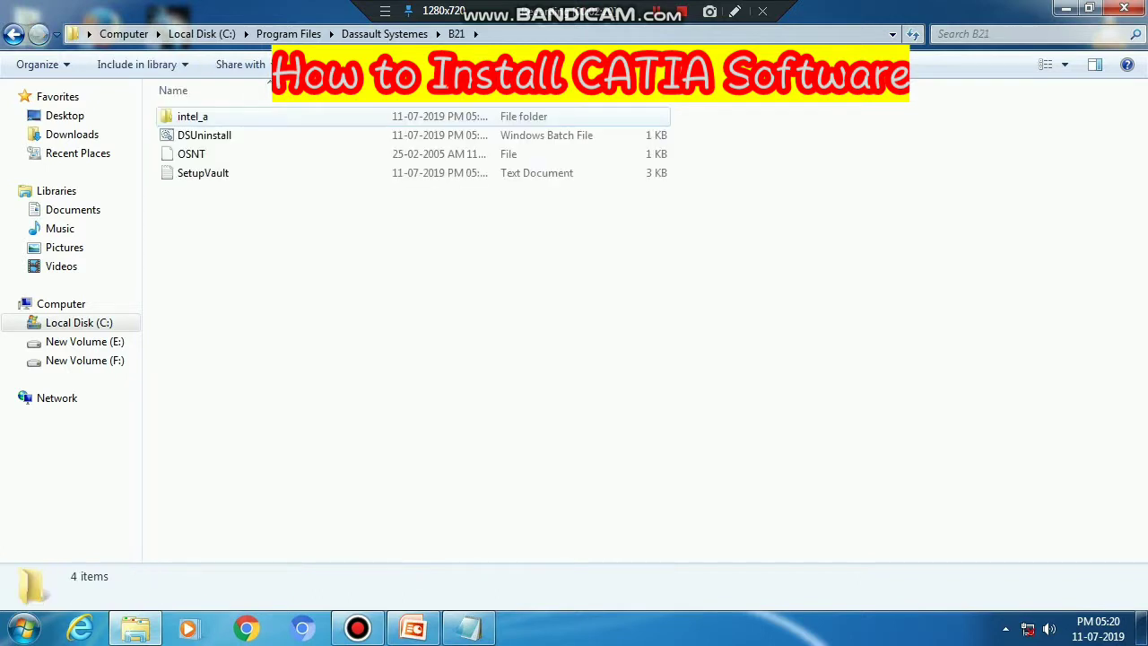
key("Return")
- Follow the path given in the readme! file from intel_a into the code\bin folder
key("alt+Tab")
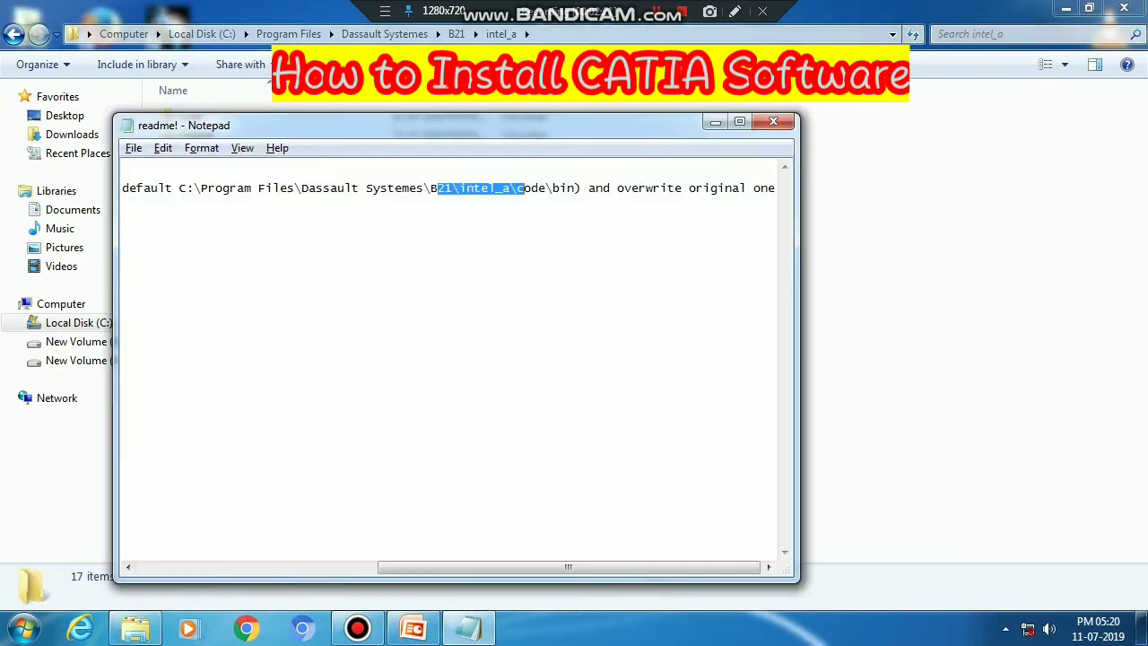
left_click(525, 188)
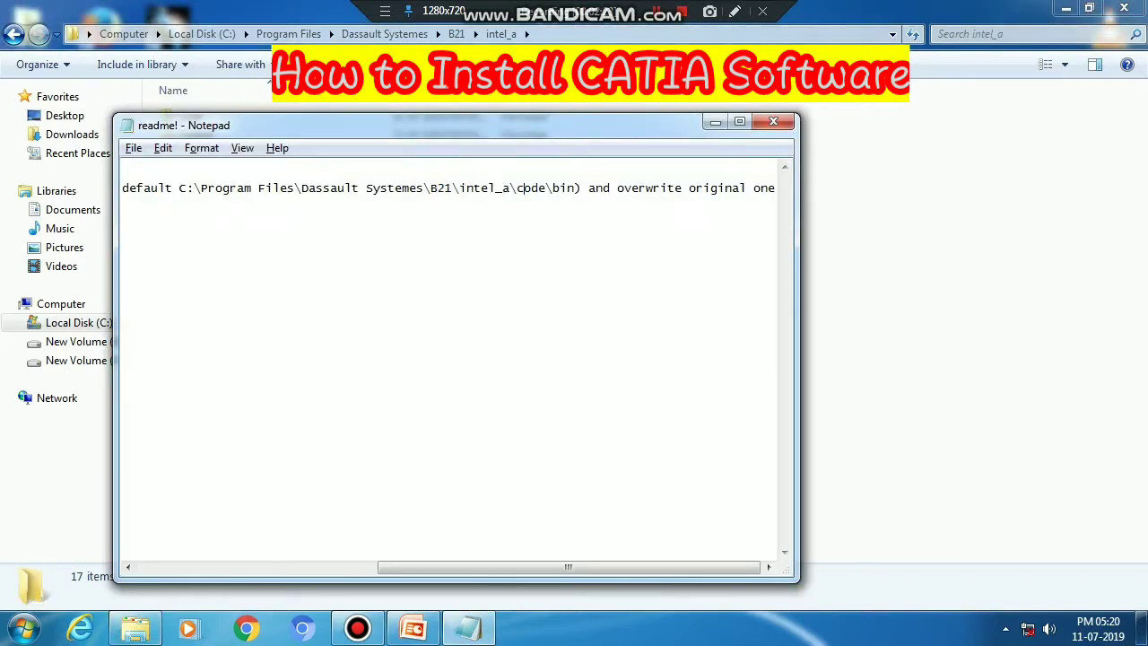
left_click_drag(459, 188, 547, 188)
key("alt+Tab")
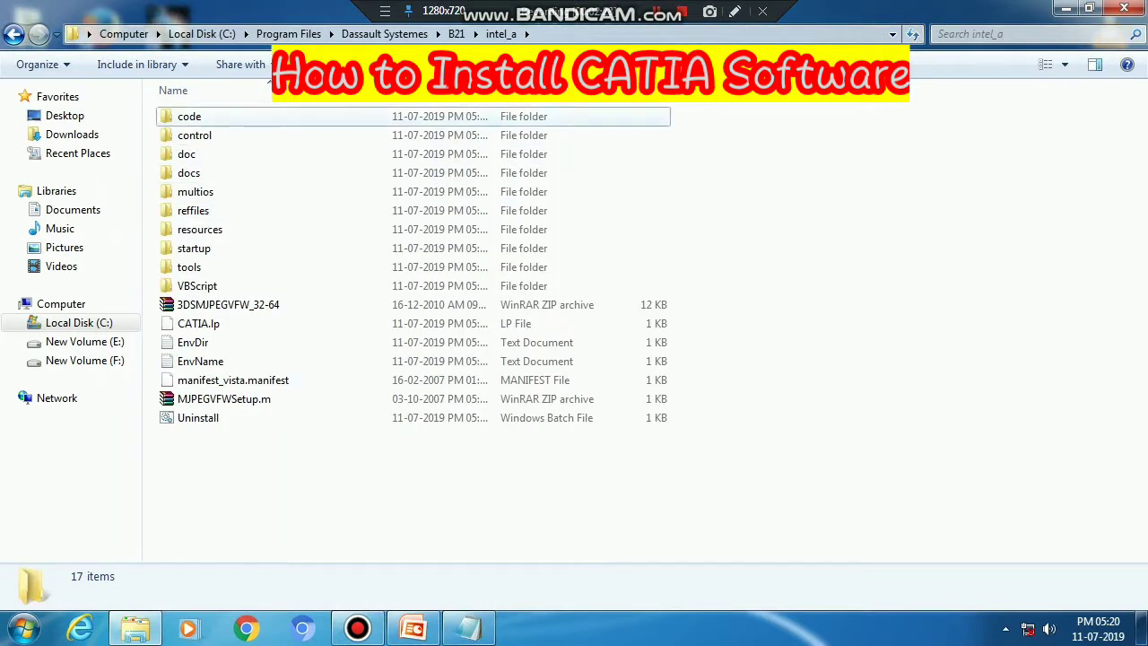
double_click(190, 117)
key("alt+Tab")
left_click_drag(553, 187, 576, 187)
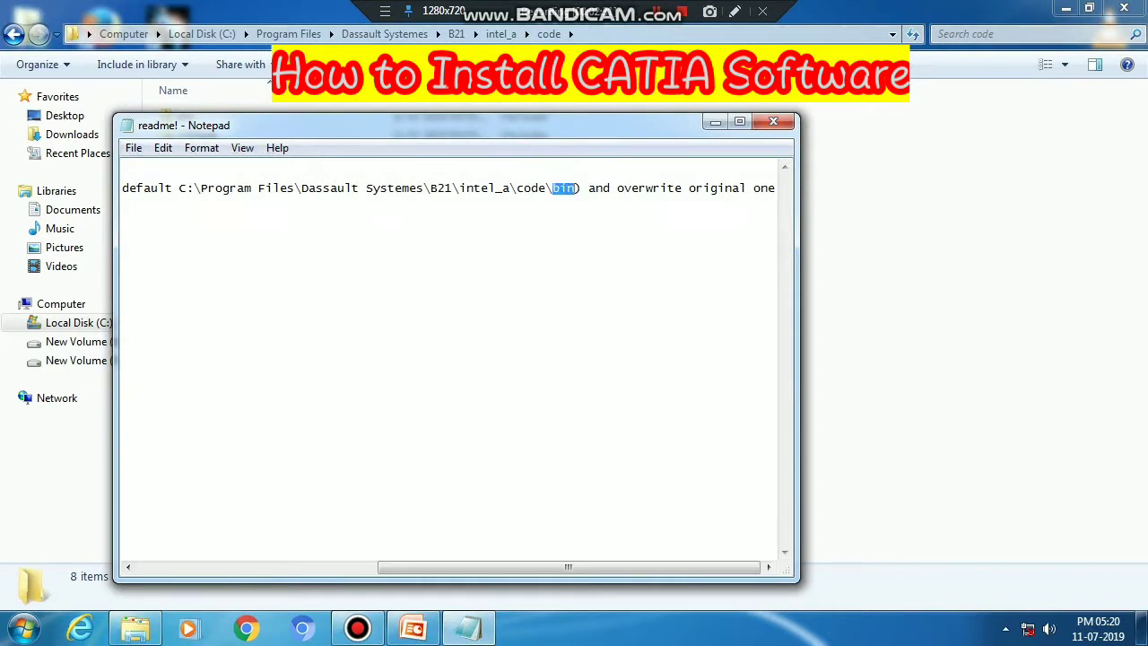
key("alt+Tab")
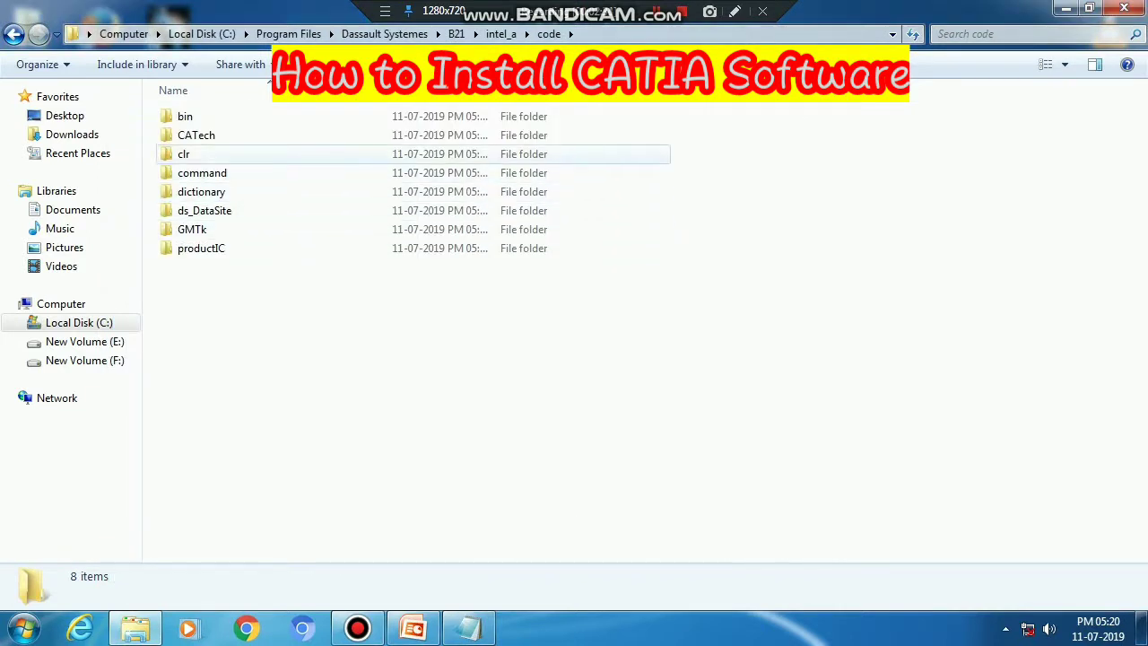
double_click(207, 116)
- Recheck the readme! instructions and move JS0GROUP.dll into the bin folder, replacing the existing file
key("alt+Tab")
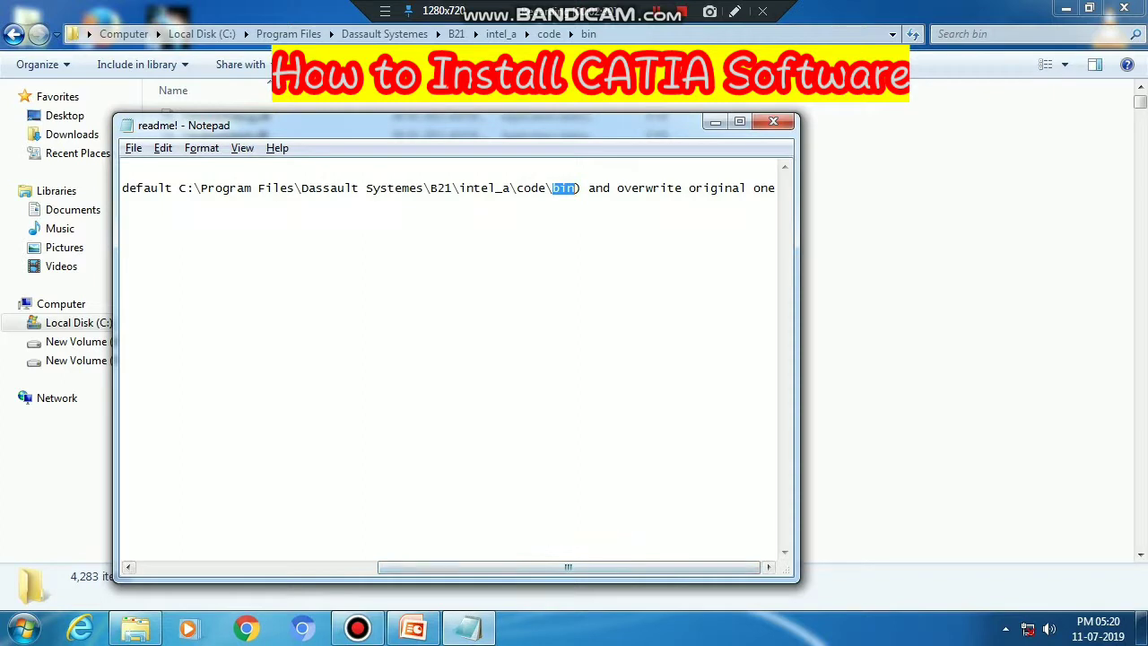
left_click_drag(568, 567, 329, 567)
scroll(453, 358, "right", 10)
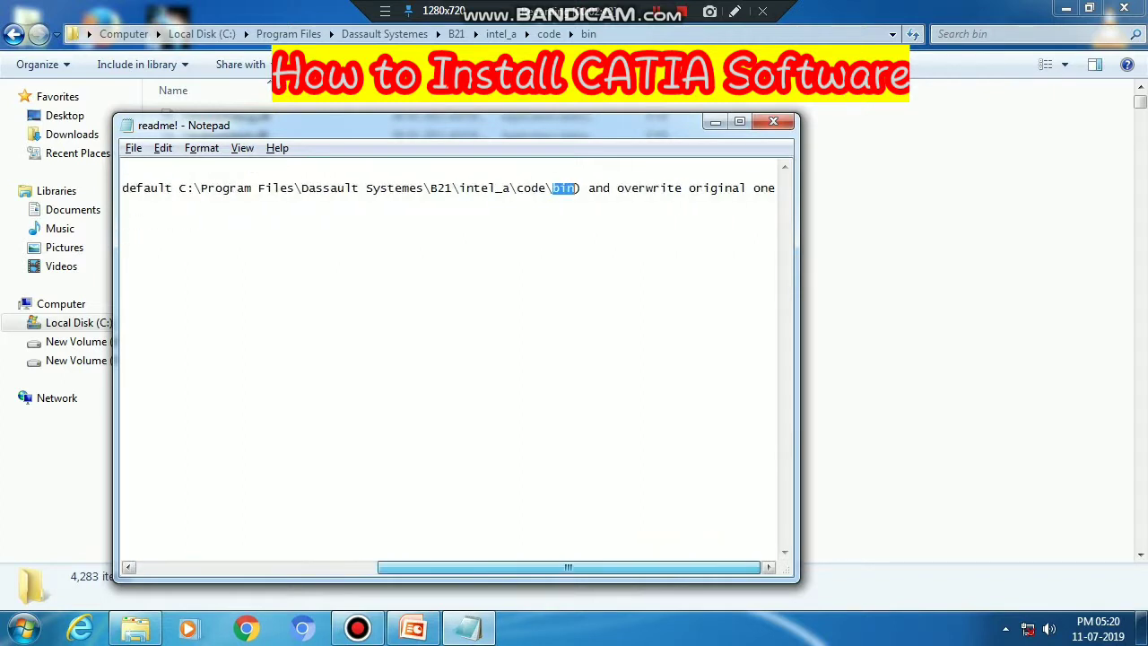
key("alt+Tab")
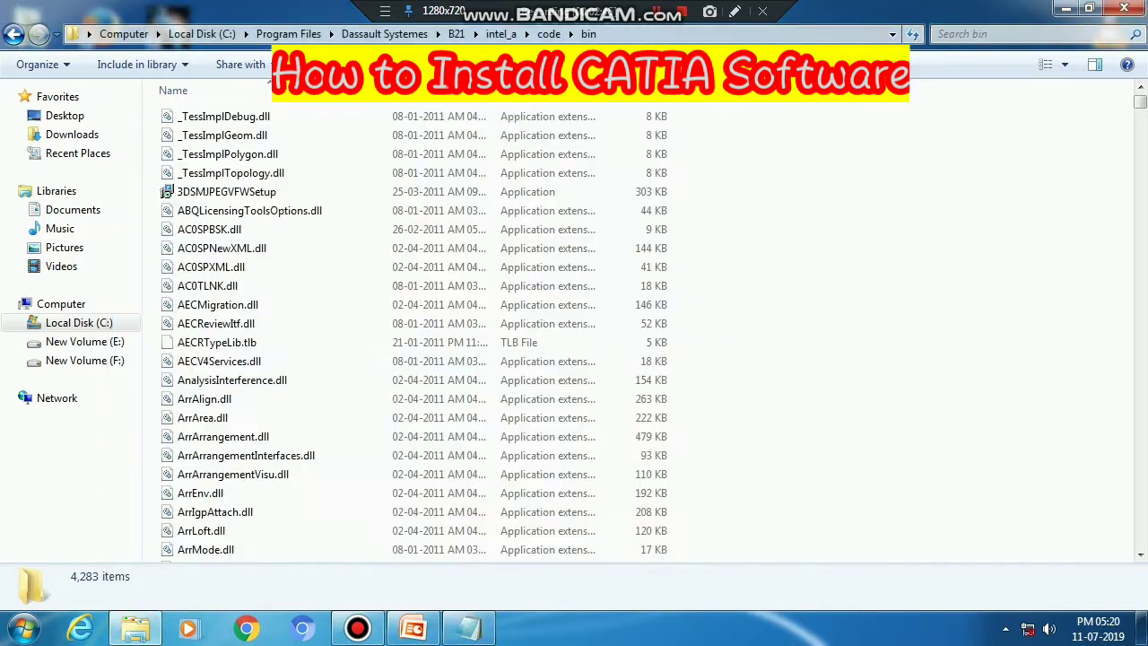
right_click(843, 240)
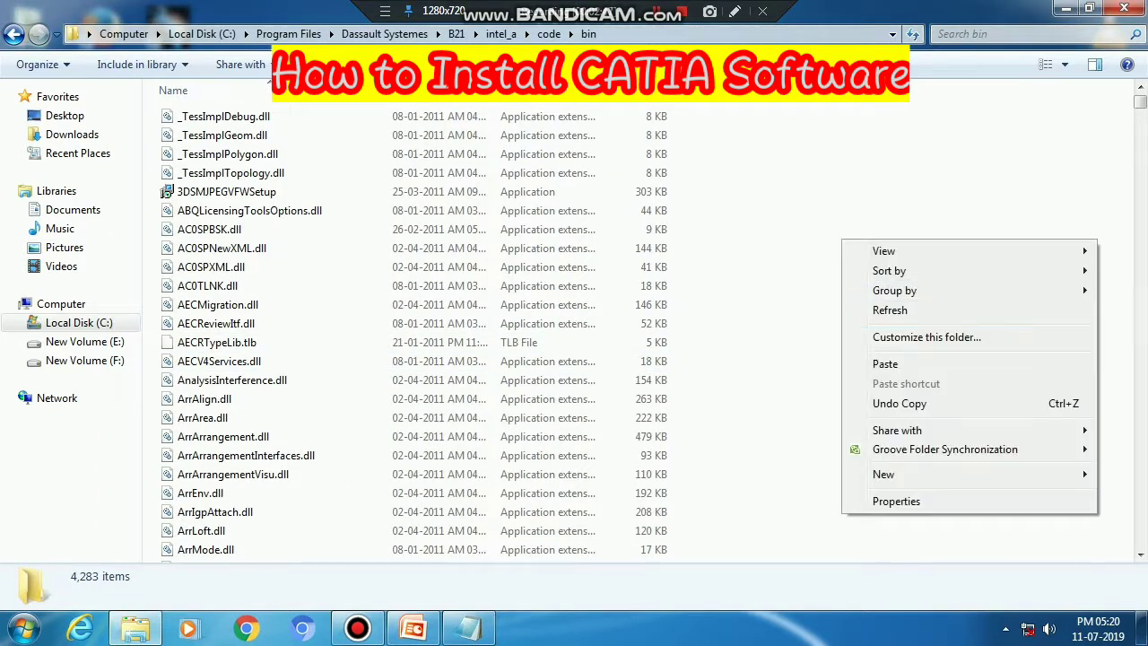
left_click(887, 364)
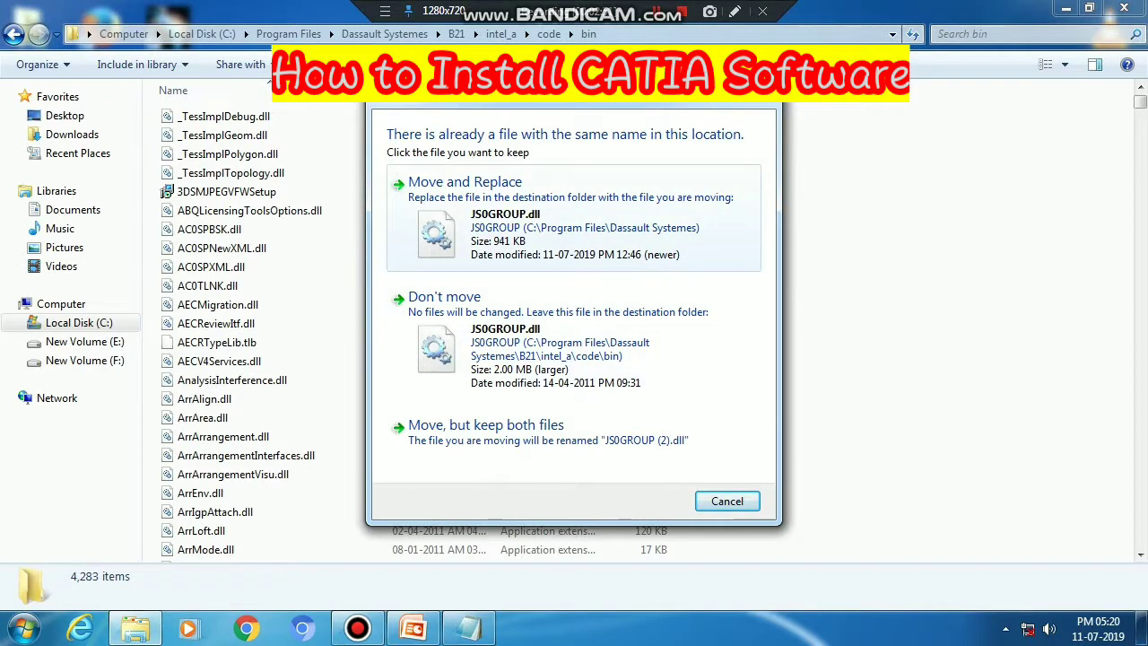
left_click(464, 182)
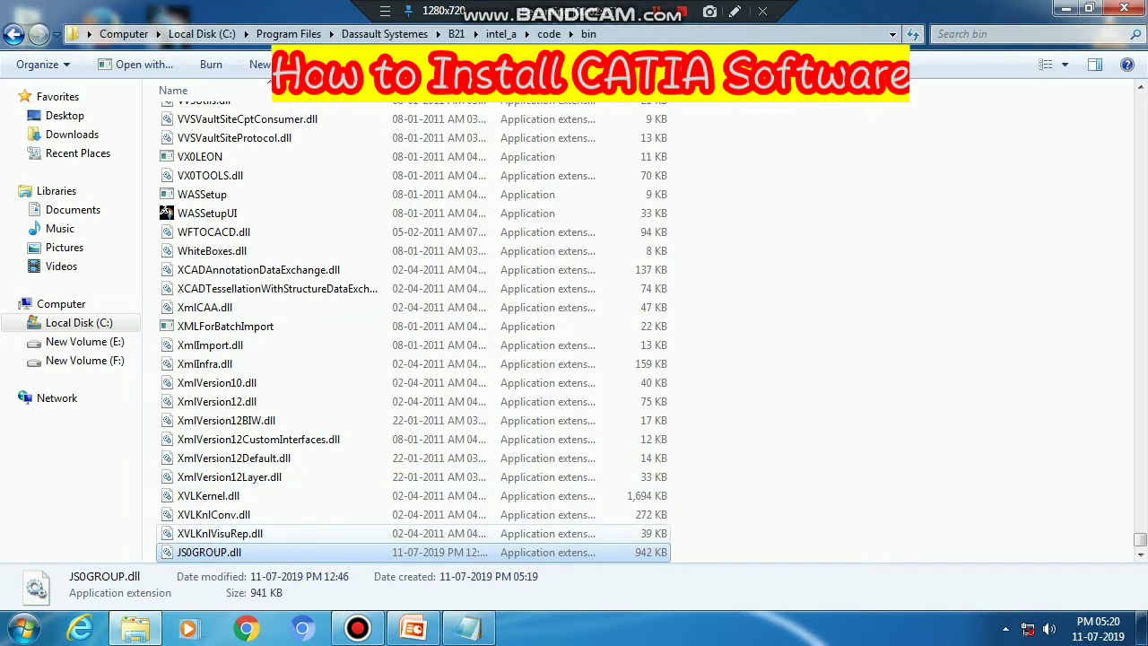
- Deselect JS0GROUP.dll, then close the bin folder window and the readme! file
key("F2")
left_click(762, 487)
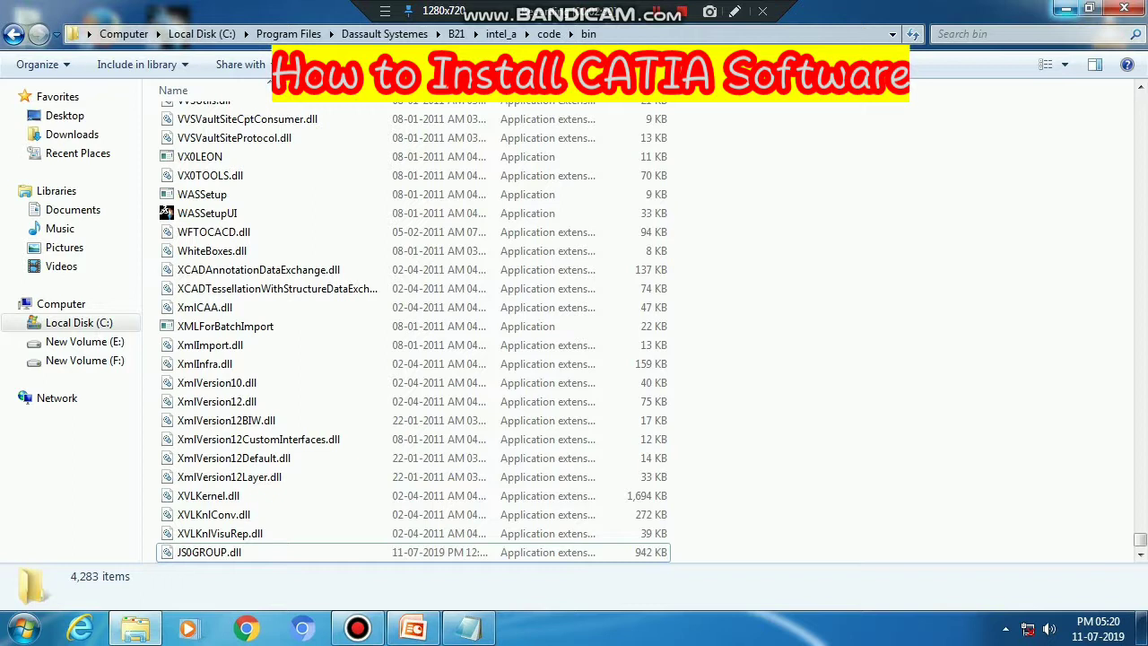
left_click(1124, 8)
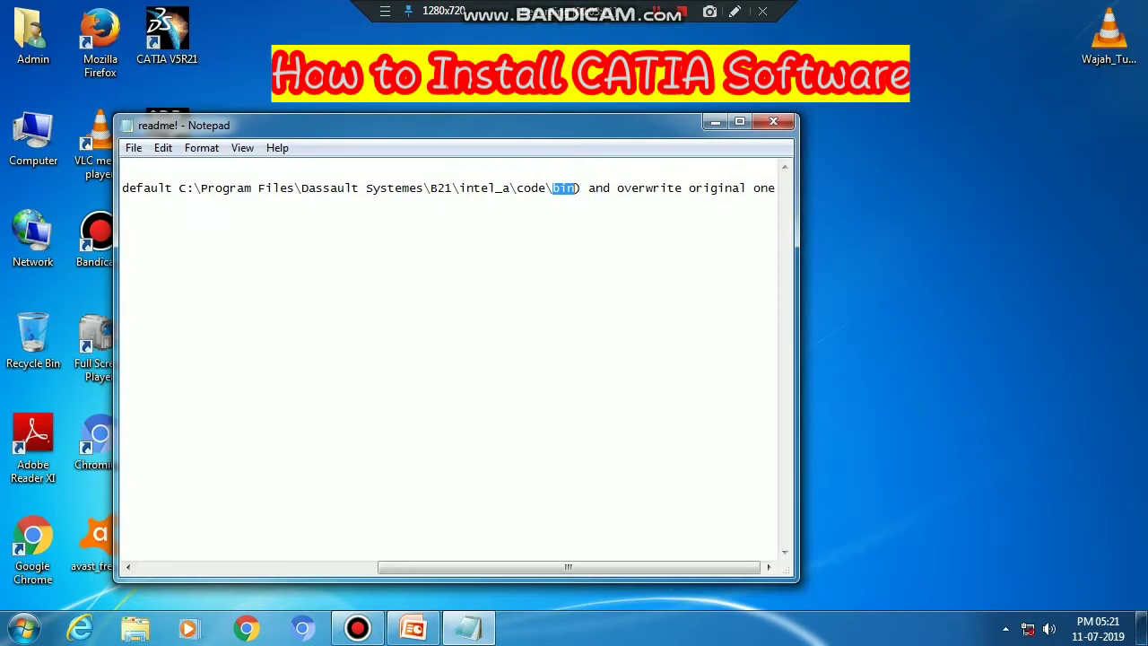
left_click(773, 121)
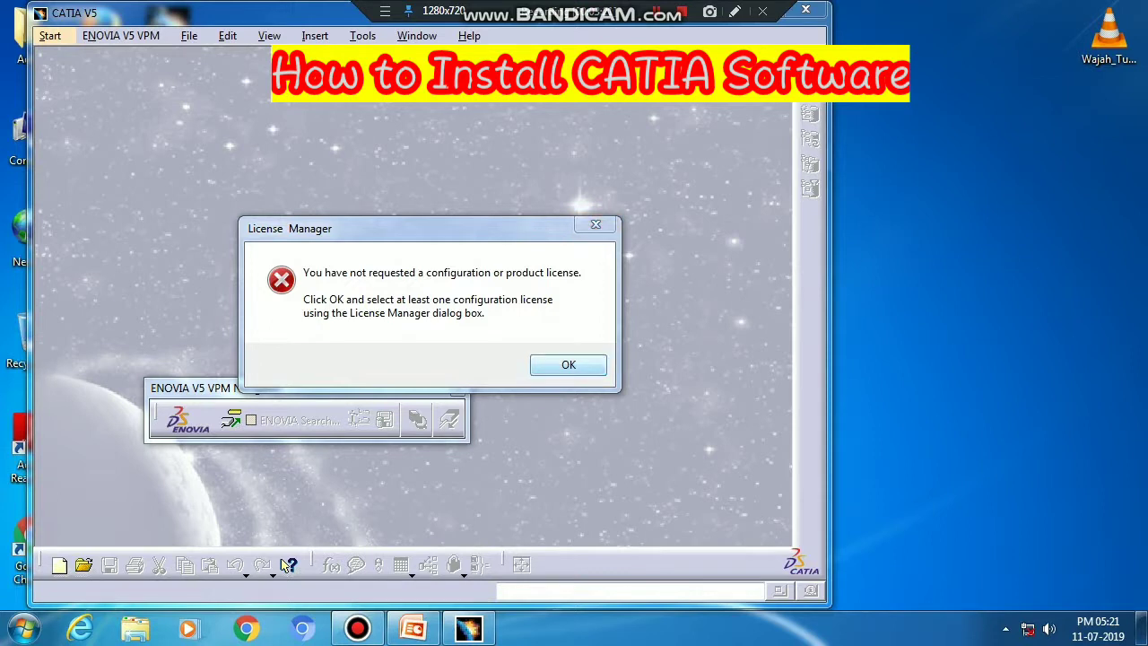
- Select the HD2 - CATIA - HYBRID DESIGN 2 Configuration license, acknowledge the restart warning and confirm the License Manager
left_click(568, 365)
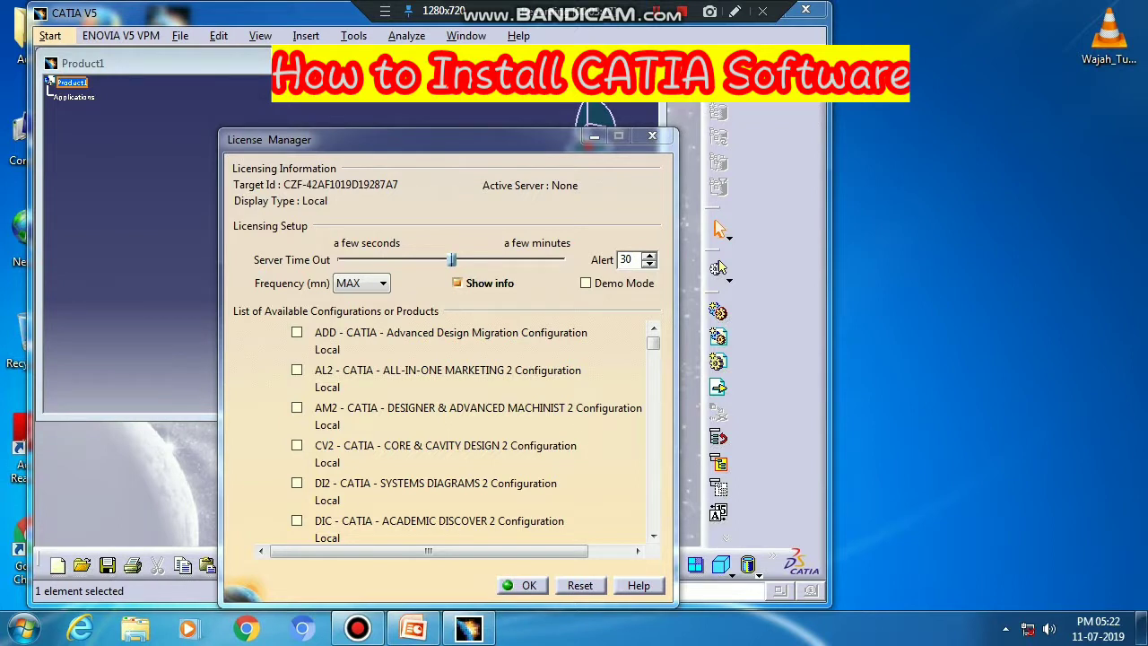
left_click_drag(653, 344, 653, 355)
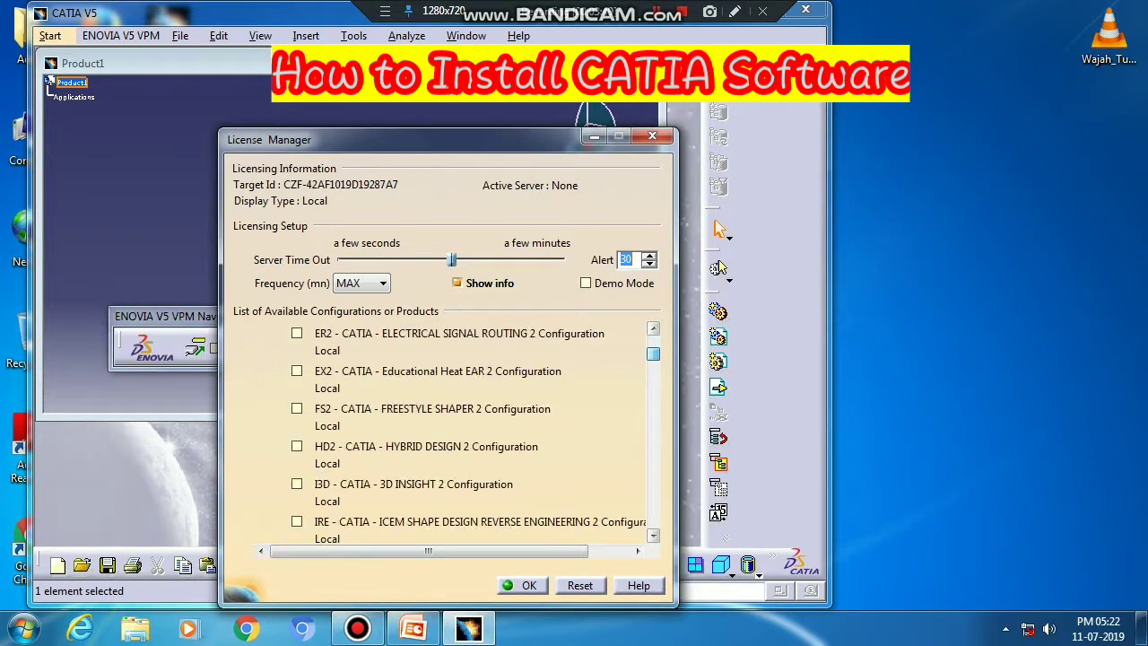
scroll(439, 430, "down", 3)
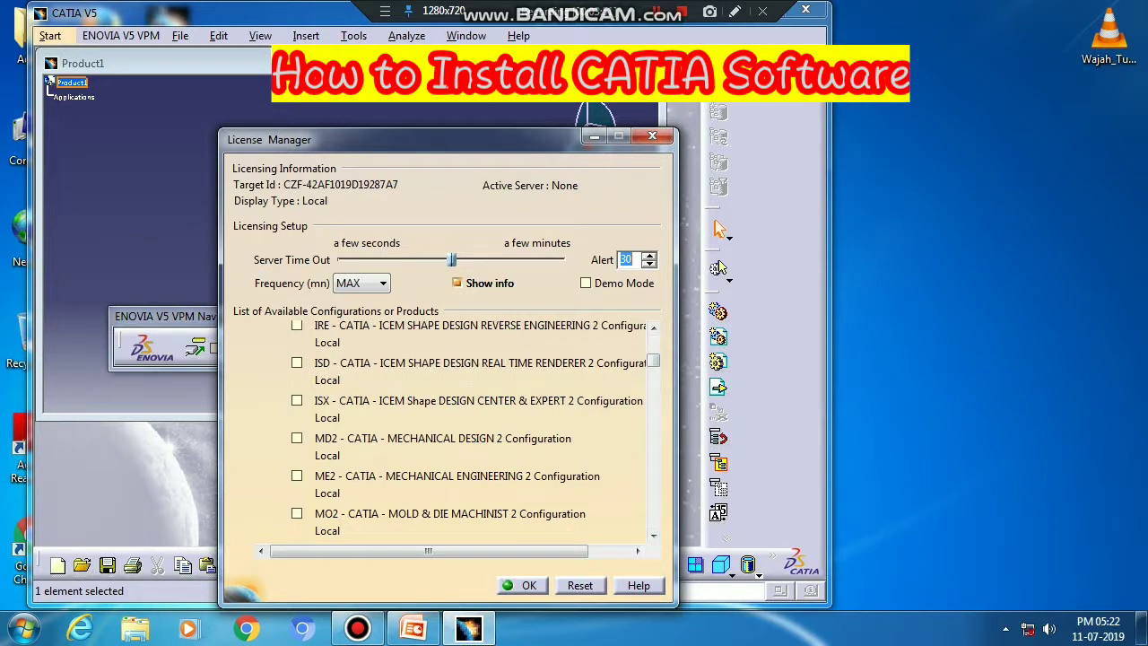
scroll(440, 431, "up", 2)
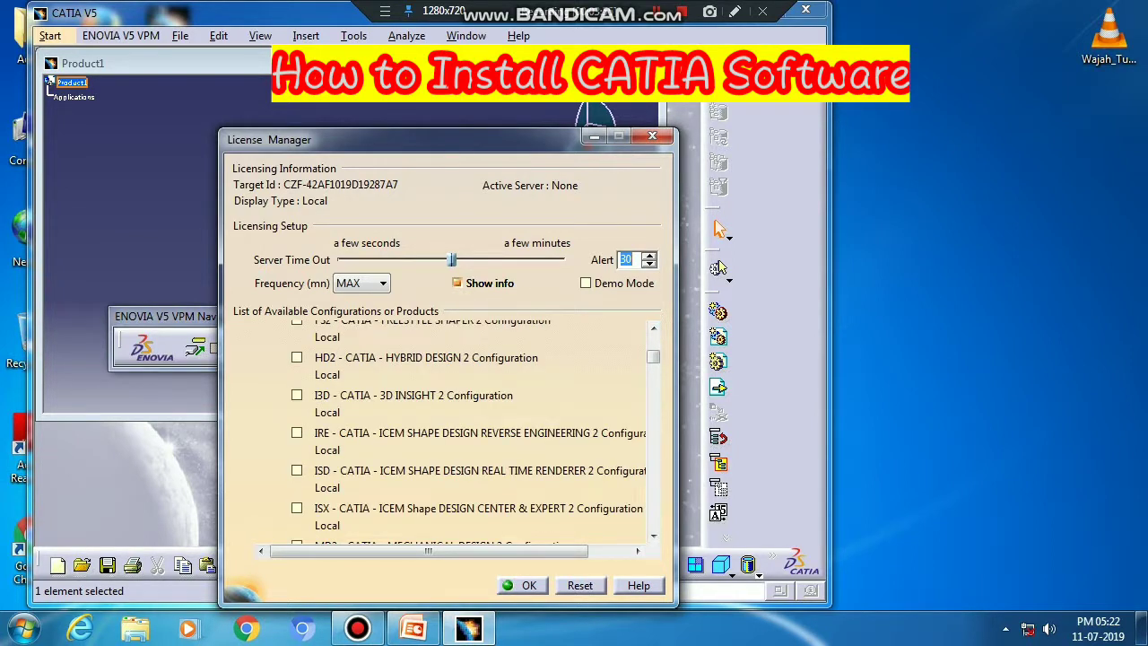
left_click(297, 357)
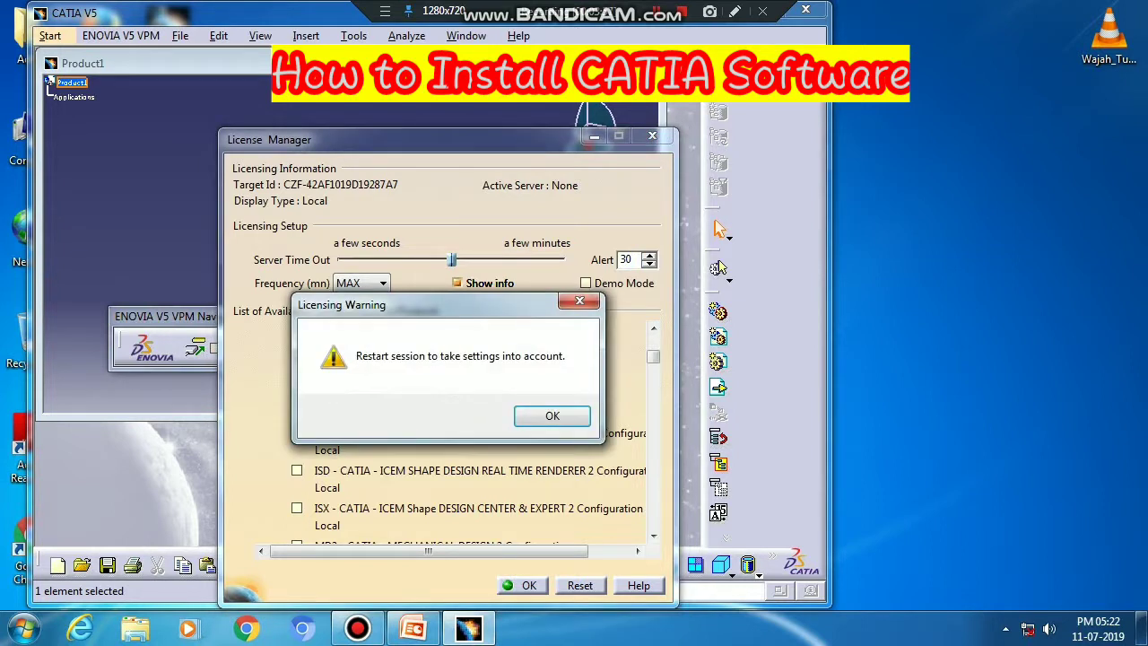
left_click_drag(431, 305, 417, 412)
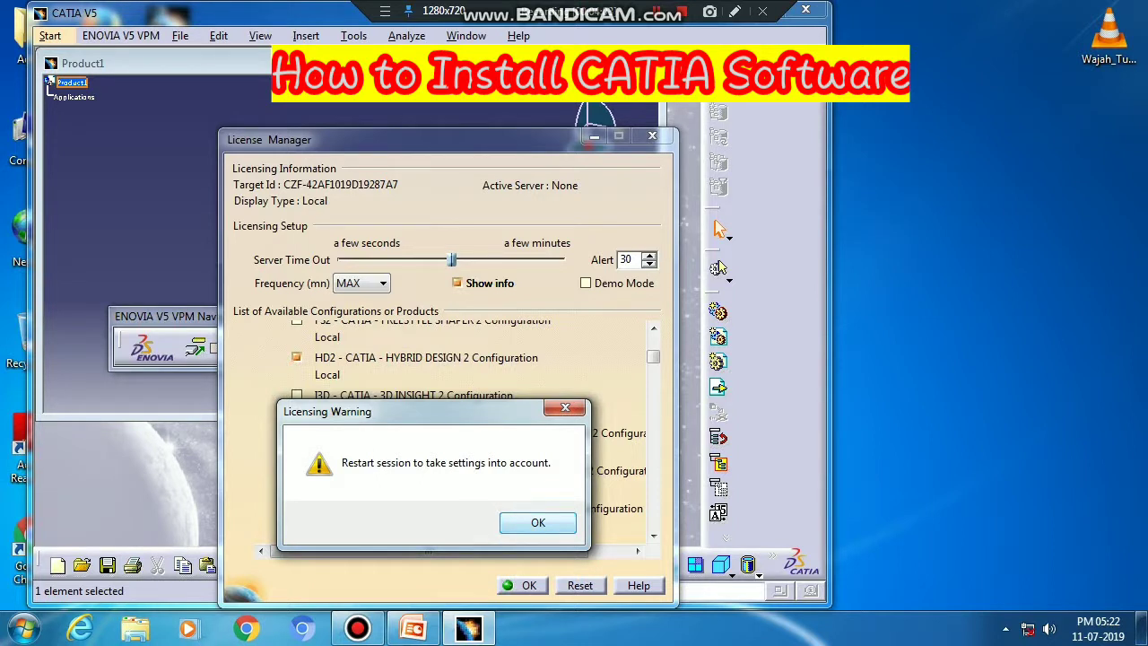
key("Return")
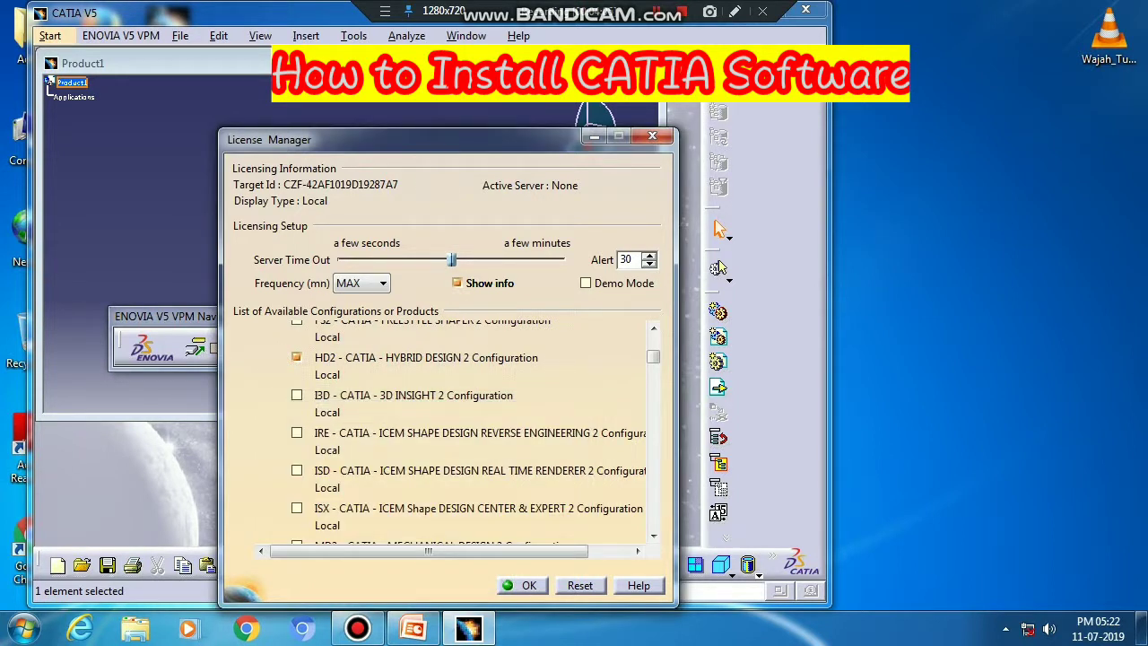
key("Return")
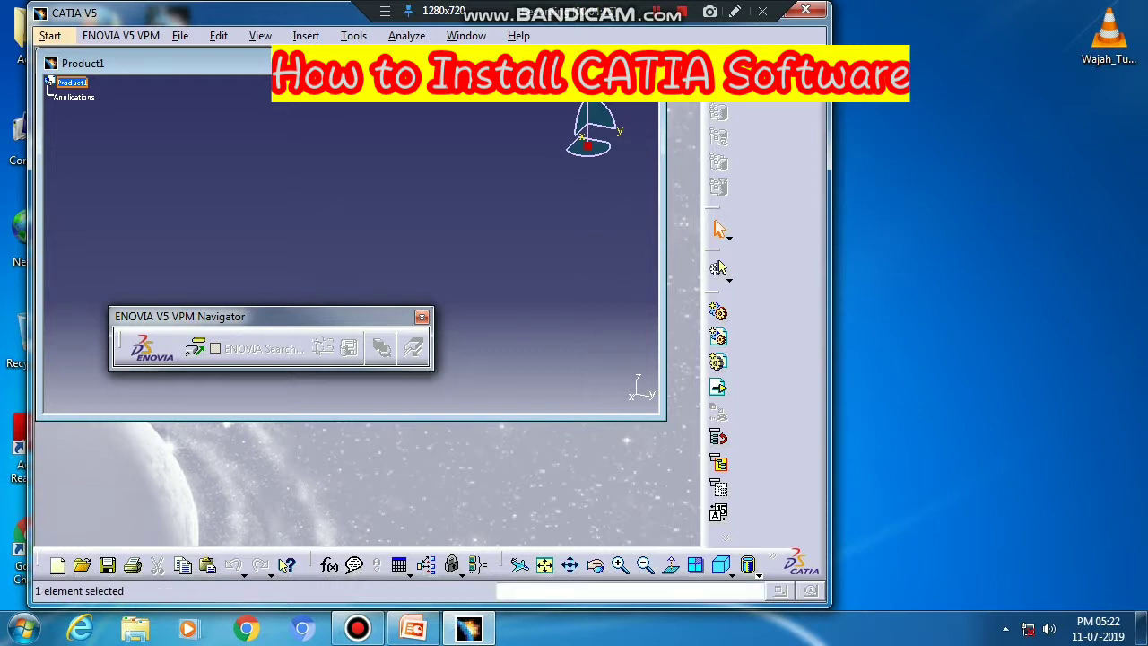
- Close Product1 and exit CATIA, then reopen CATIA V5R21 from the desktop
left_click(643, 62)
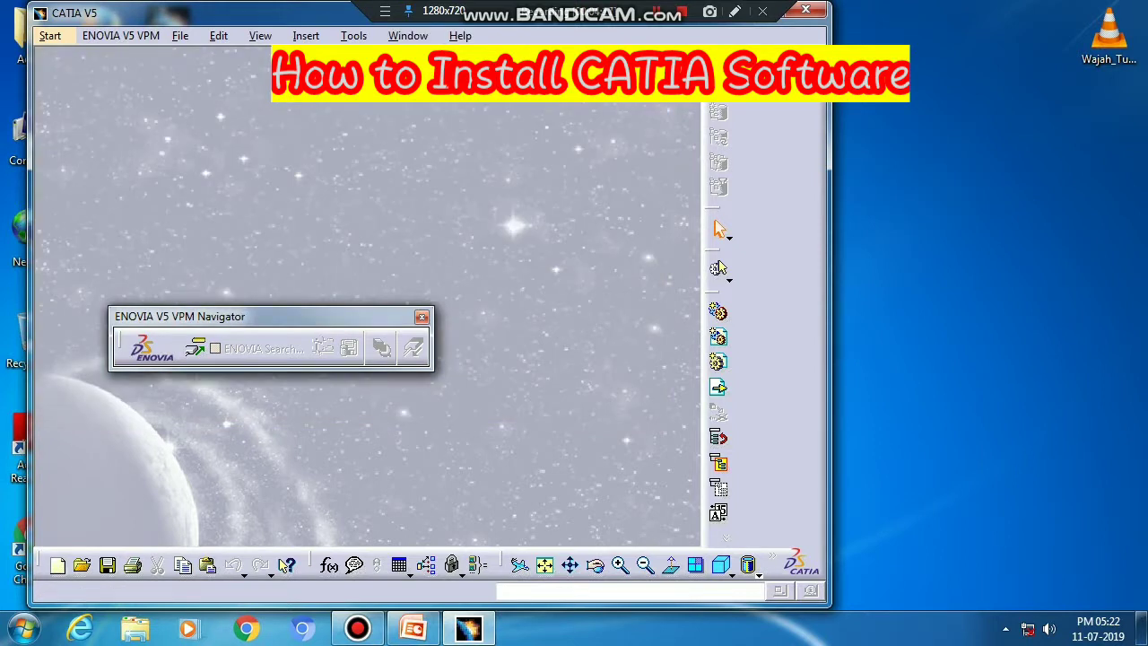
left_click(805, 10)
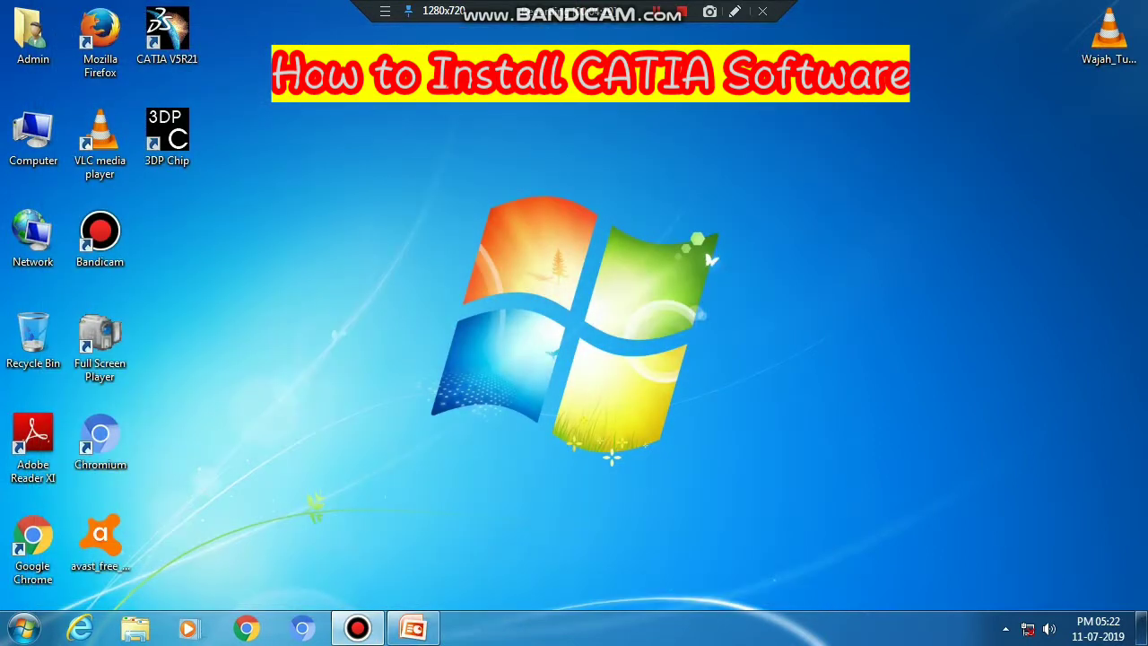
left_click(167, 36)
right_click(178, 39)
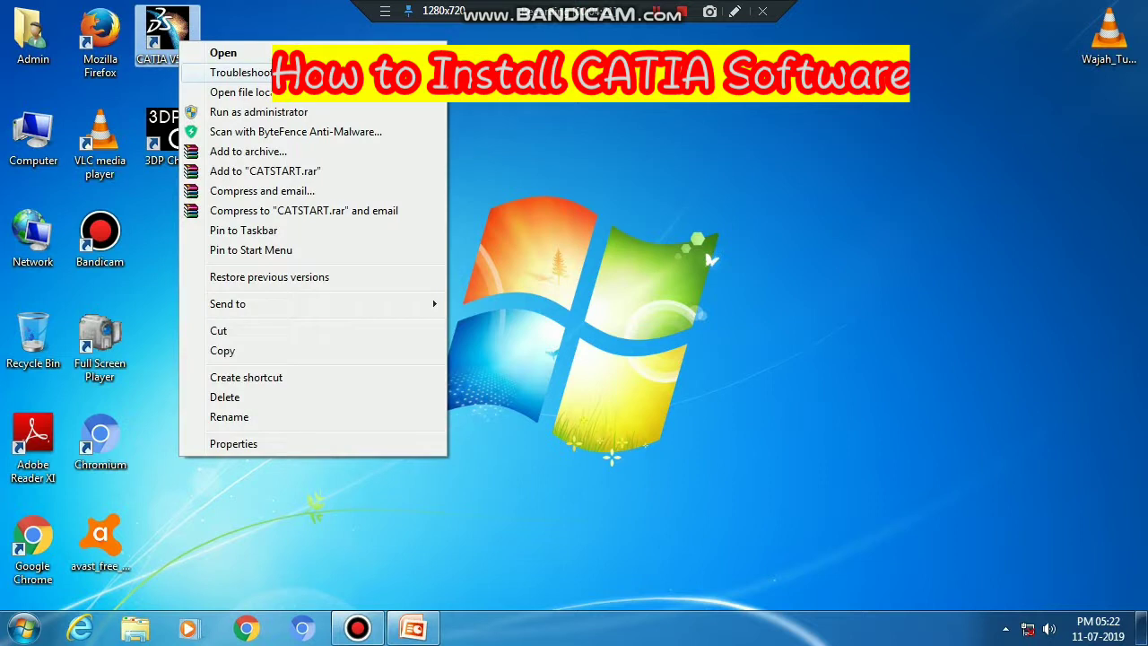
left_click(219, 53)
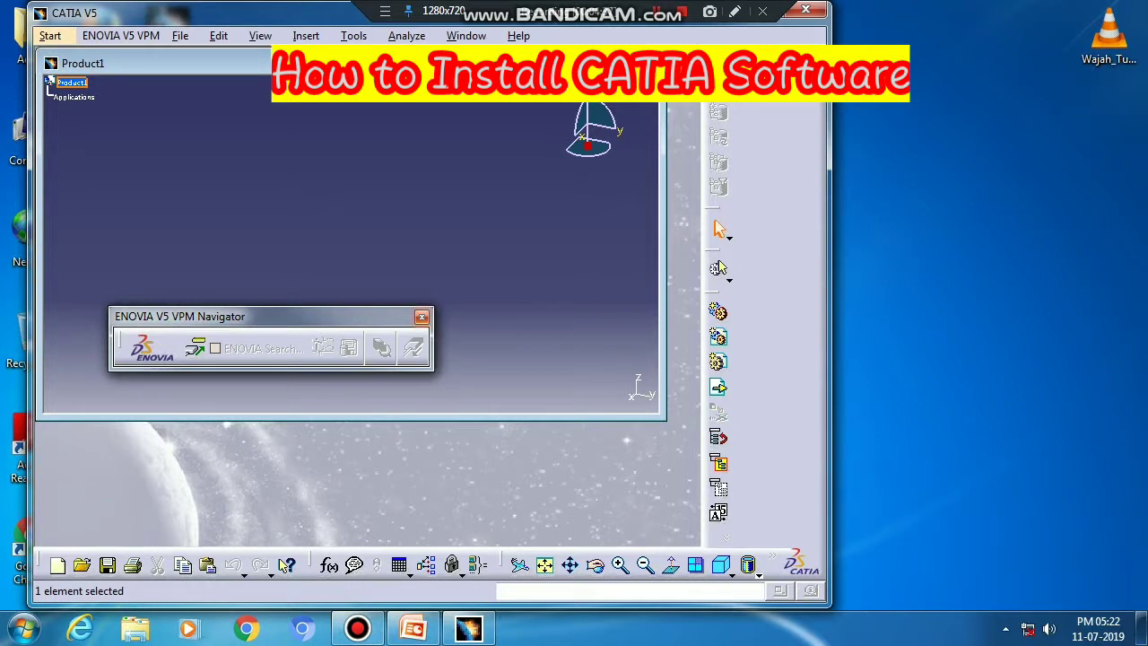
- Close the floating ENOVIA V5 VPM Navigator toolbar and insert a new part into Product1 with the Part Design workbench
left_click(422, 317)
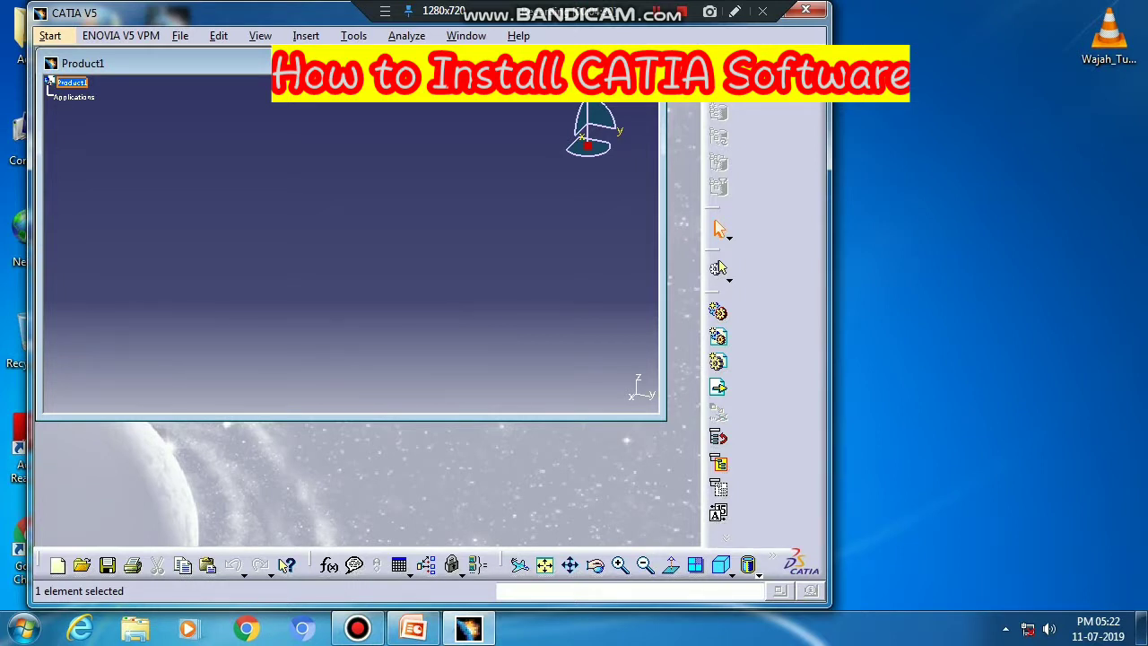
left_click(49, 35)
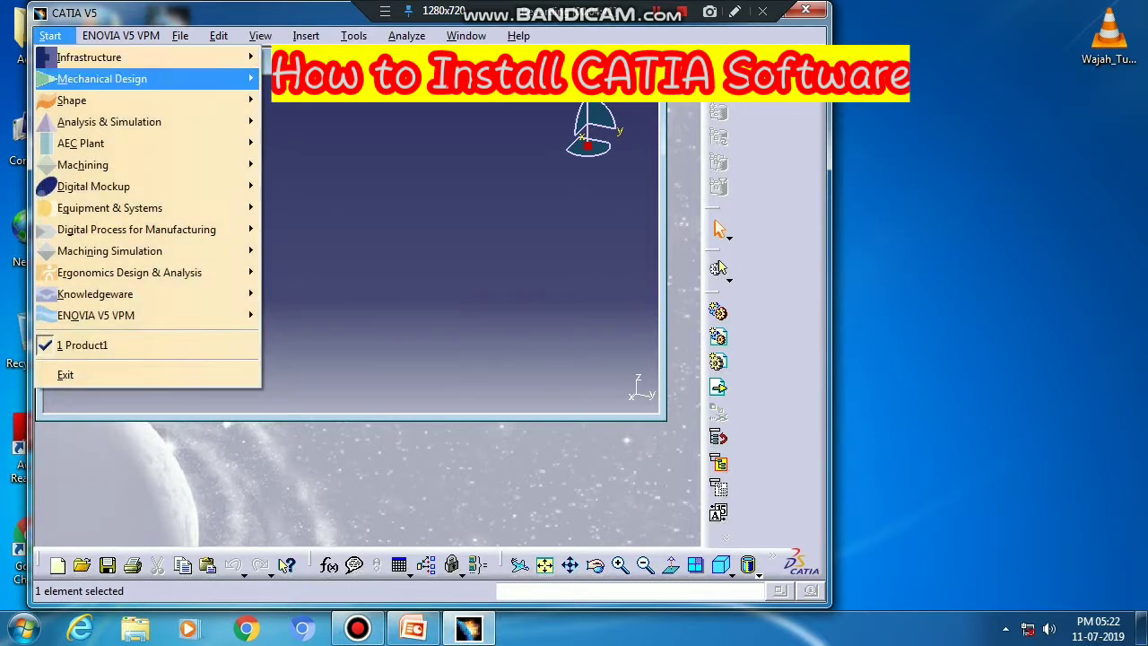
mouse_move(162, 78)
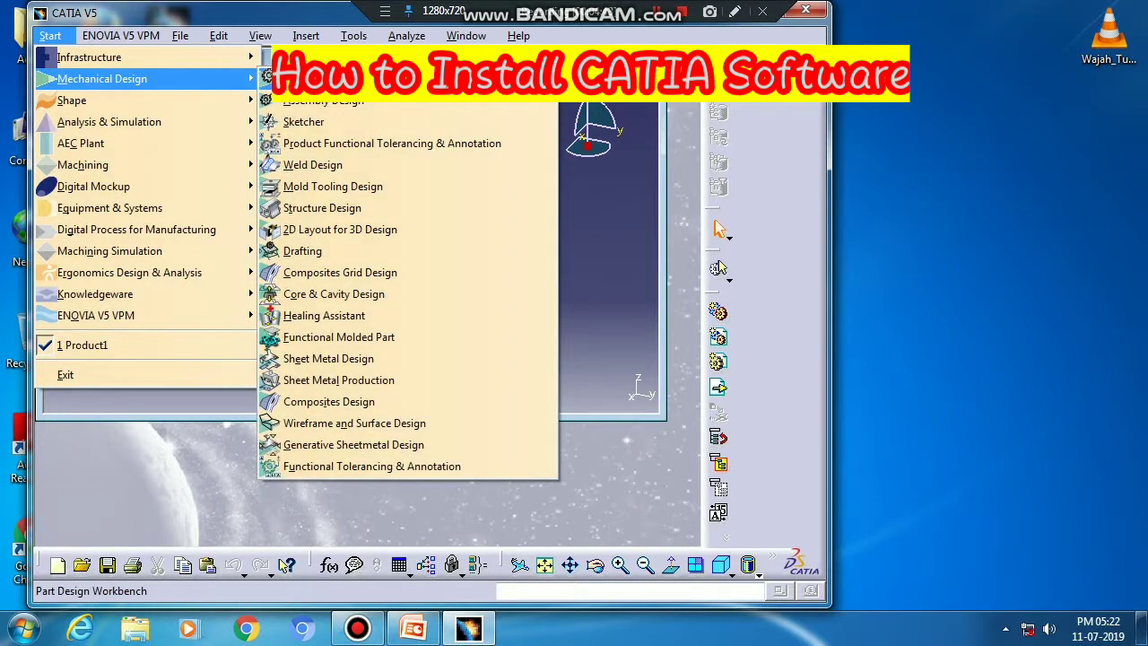
left_click(304, 78)
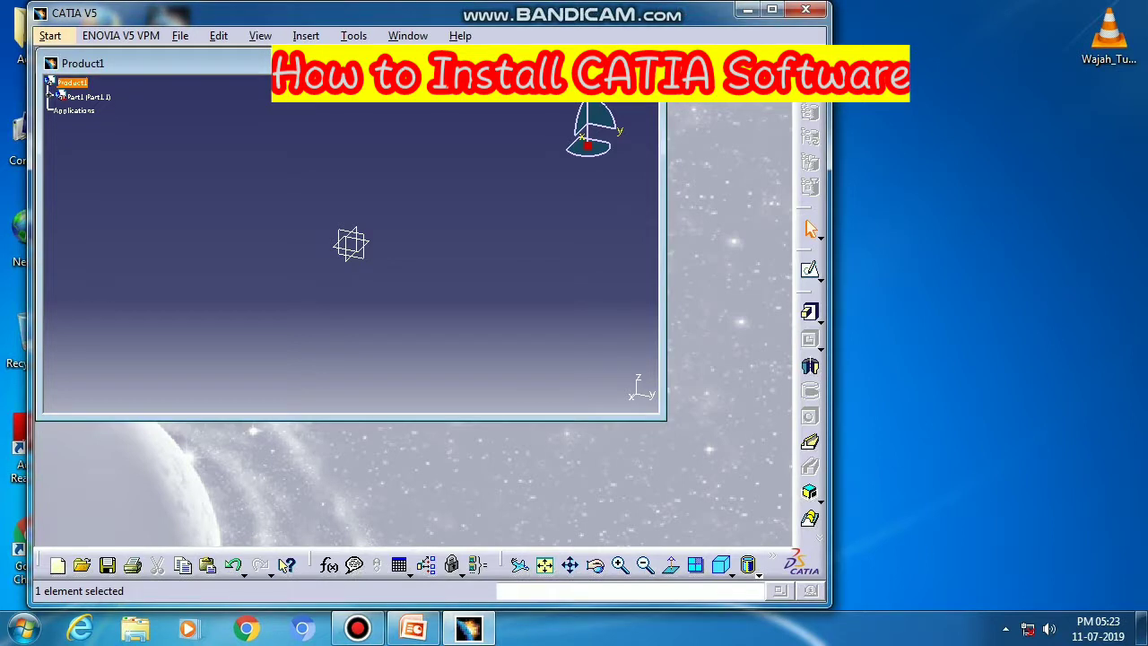
- Maximize the application and Product1 windows and enlarge the specification tree
left_click(771, 9)
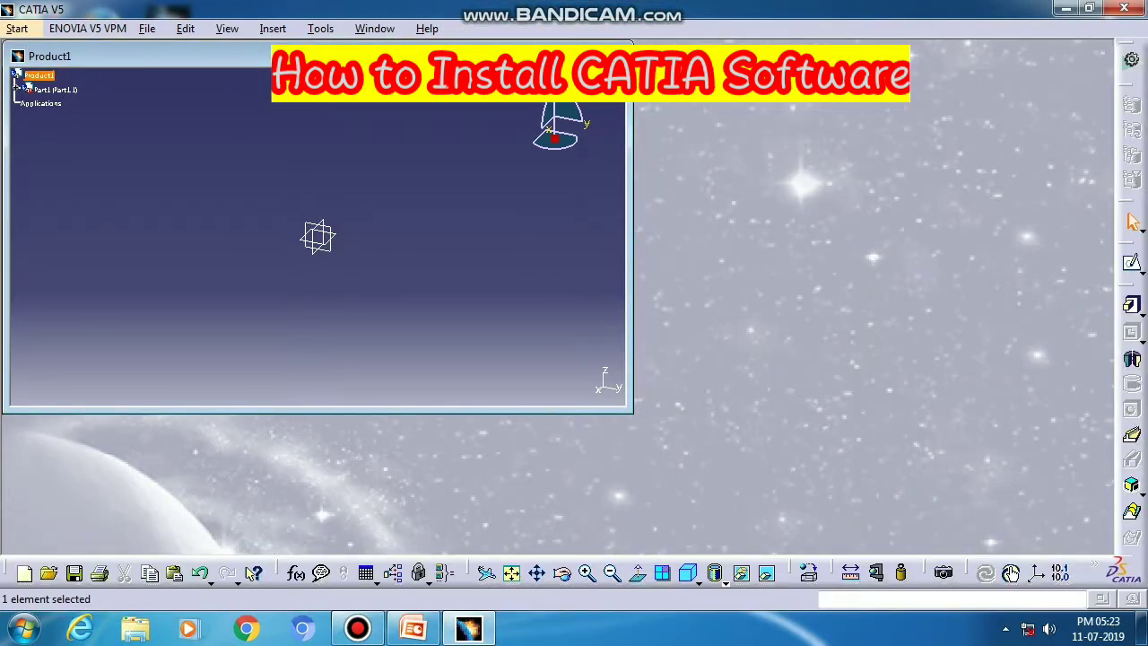
left_click(574, 52)
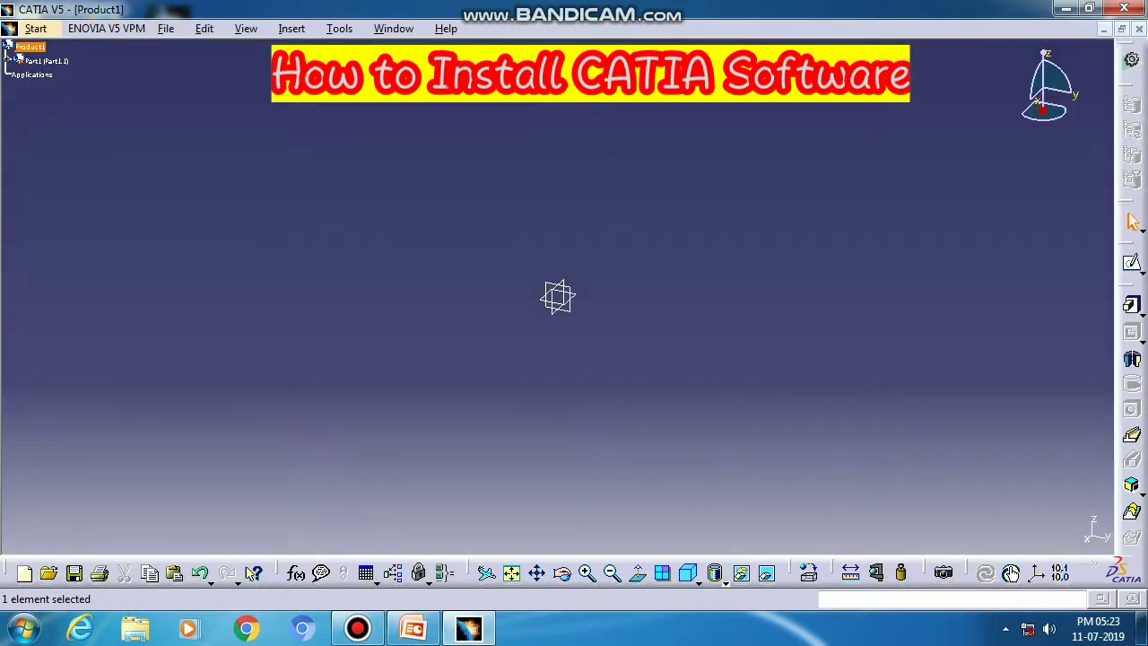
scroll(42, 62, "up", 7, "ctrl")
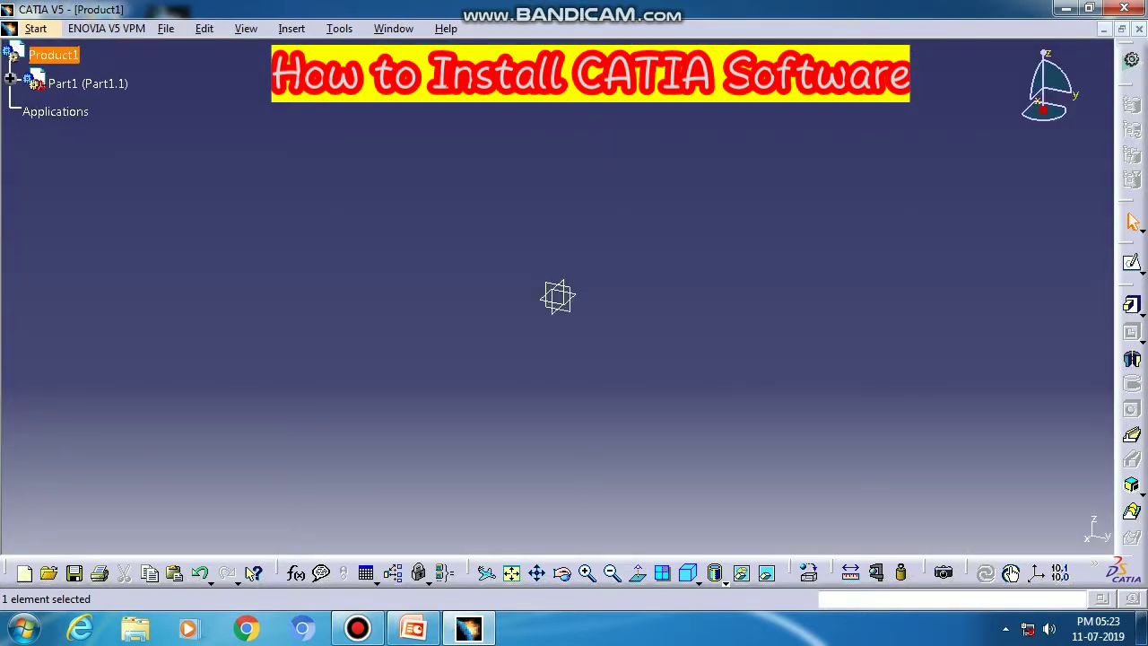
- Sketch a rectangle enclosing the origin on the part's yz plane and exit the sketch
left_click(557, 297)
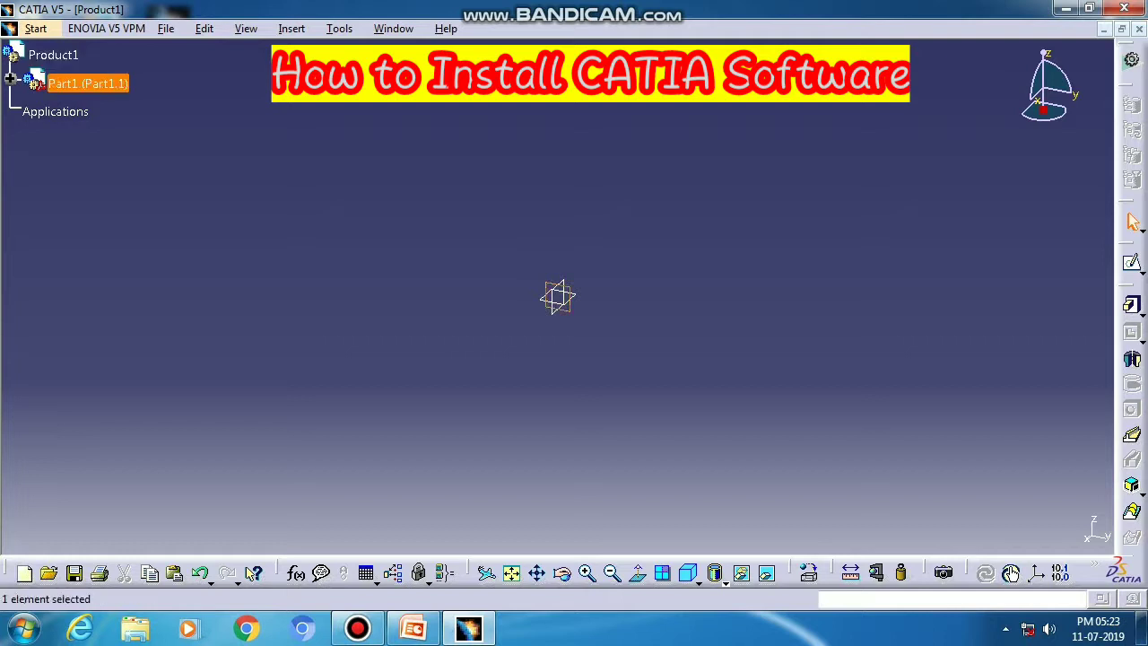
left_click(1132, 264)
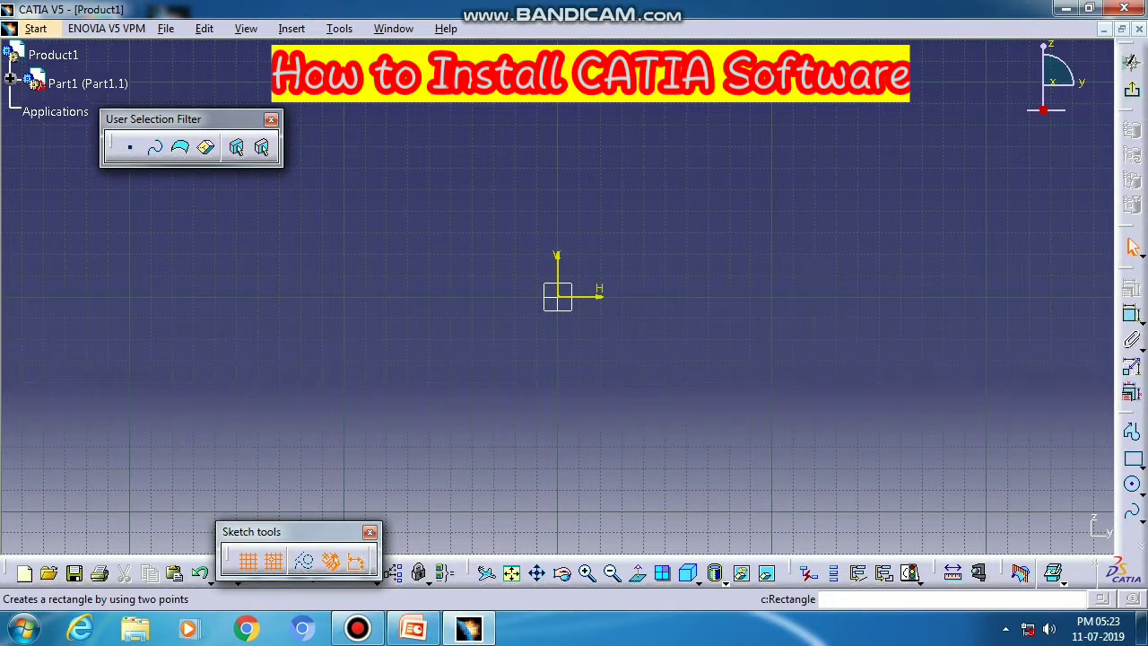
left_click(1132, 458)
left_click(471, 232)
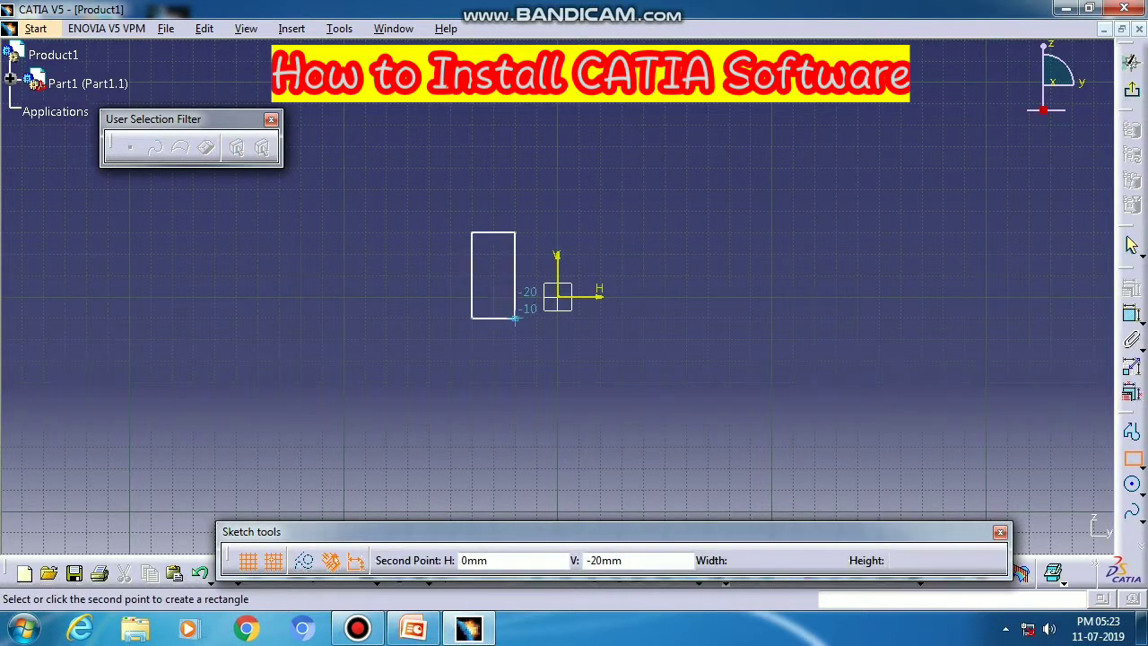
left_click(729, 339)
left_click(1131, 62)
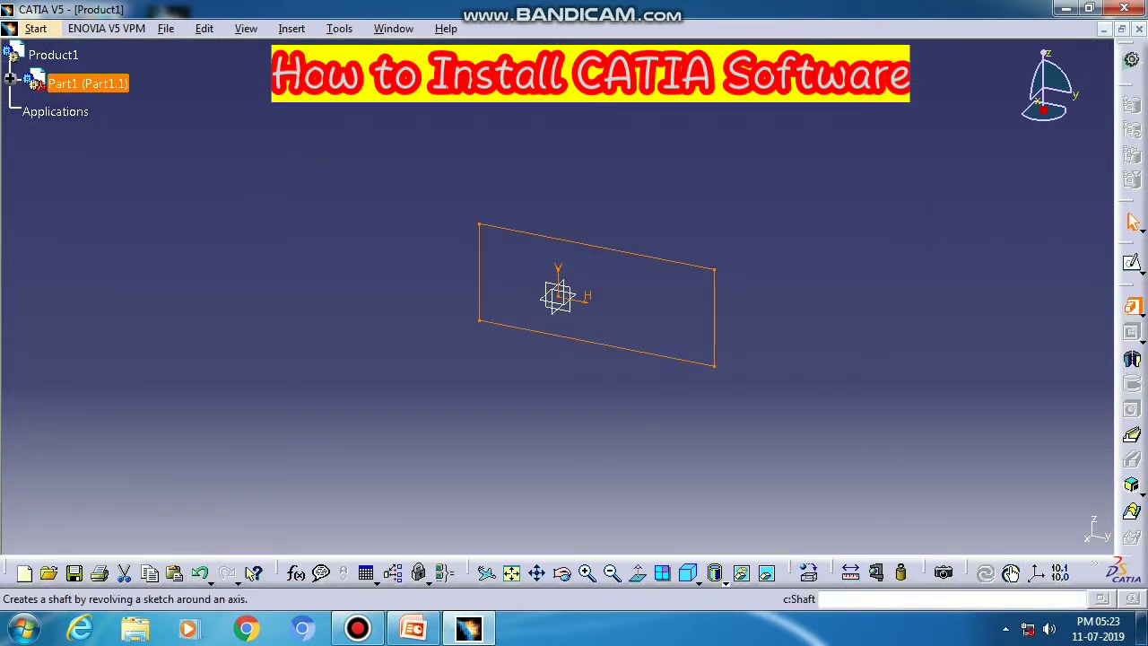
- Extrude the rectangle sketch into a pad with a length of 20 mm, previewing it before accepting
left_click(1131, 307)
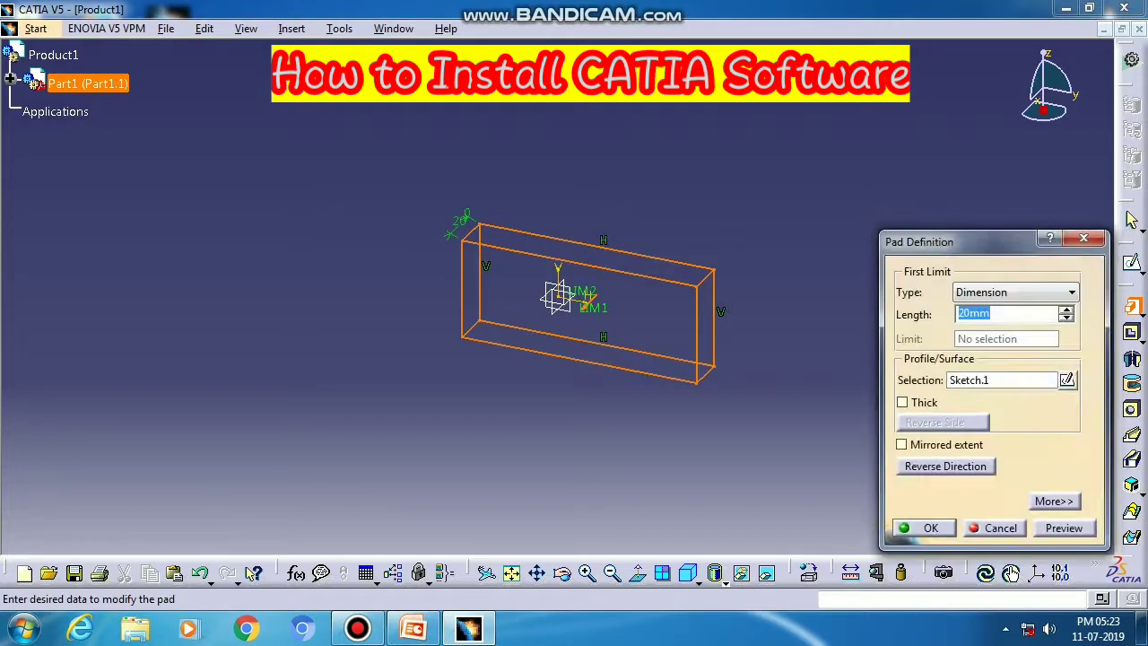
left_click(1064, 528)
left_click(926, 528)
left_click(807, 430)
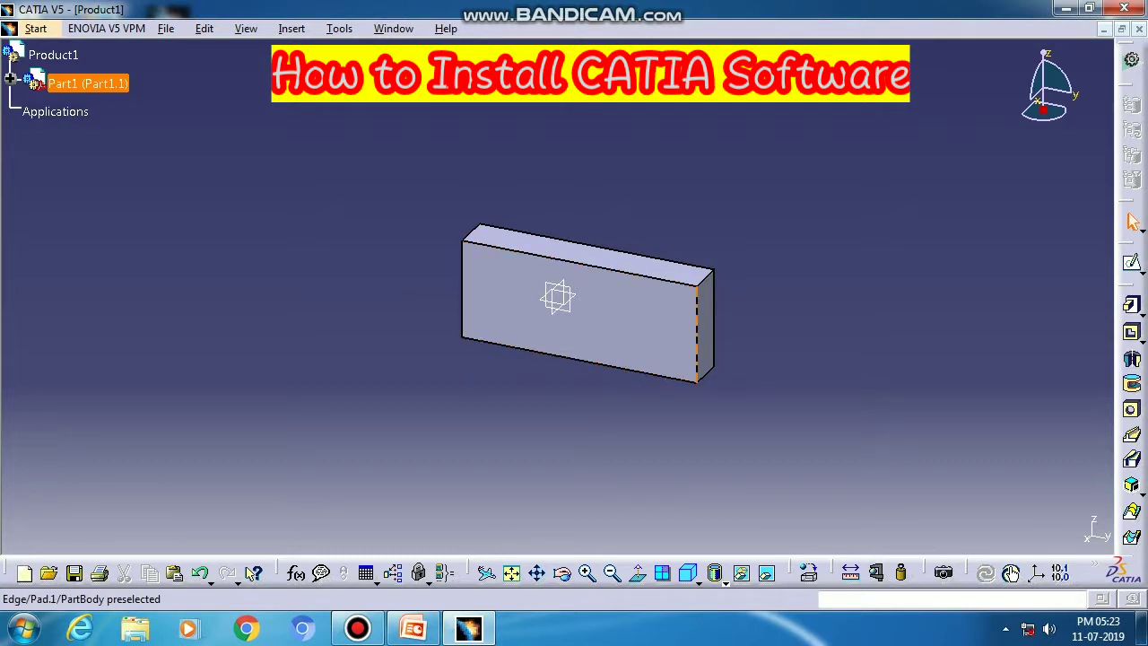